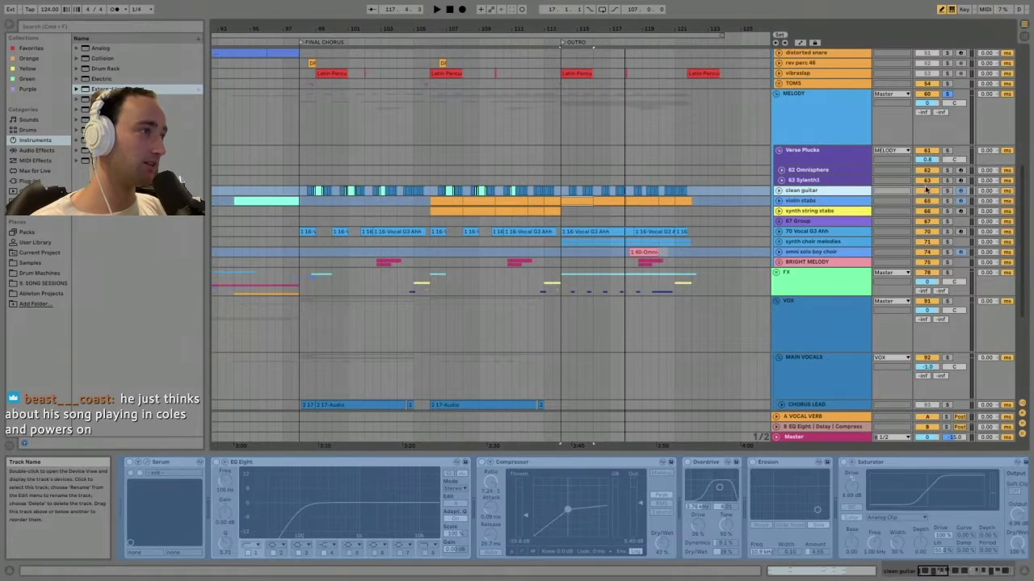
- Unfreeze the clean guitar track, play it and open its Serum instrument window
right_click(837, 195)
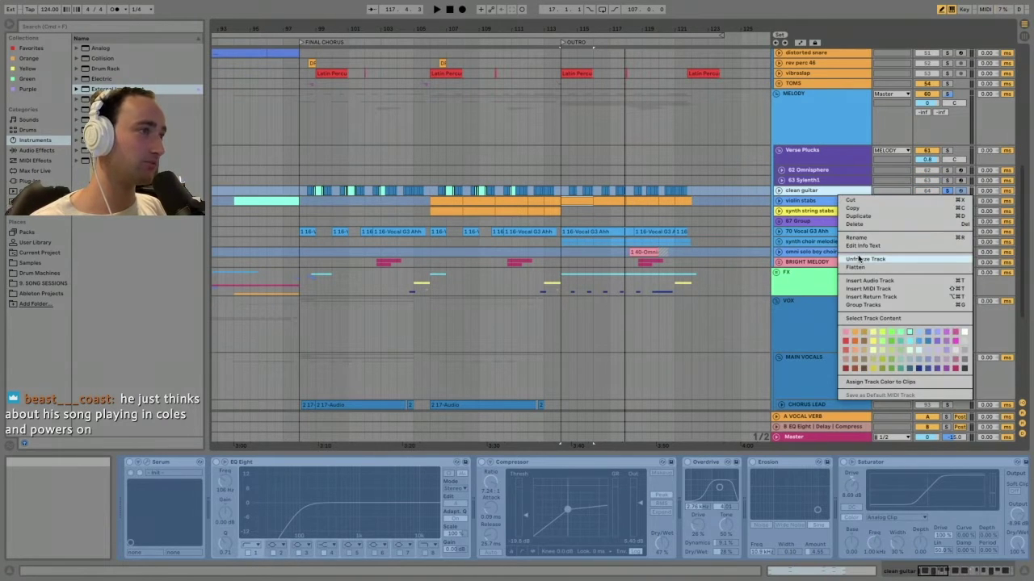
left_click(463, 222)
key("space")
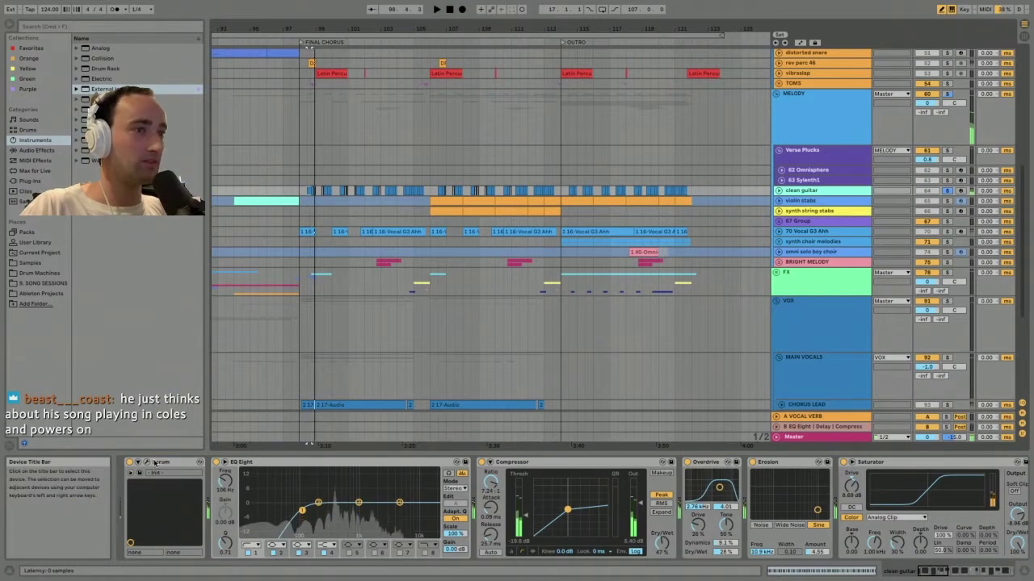
left_click(146, 462)
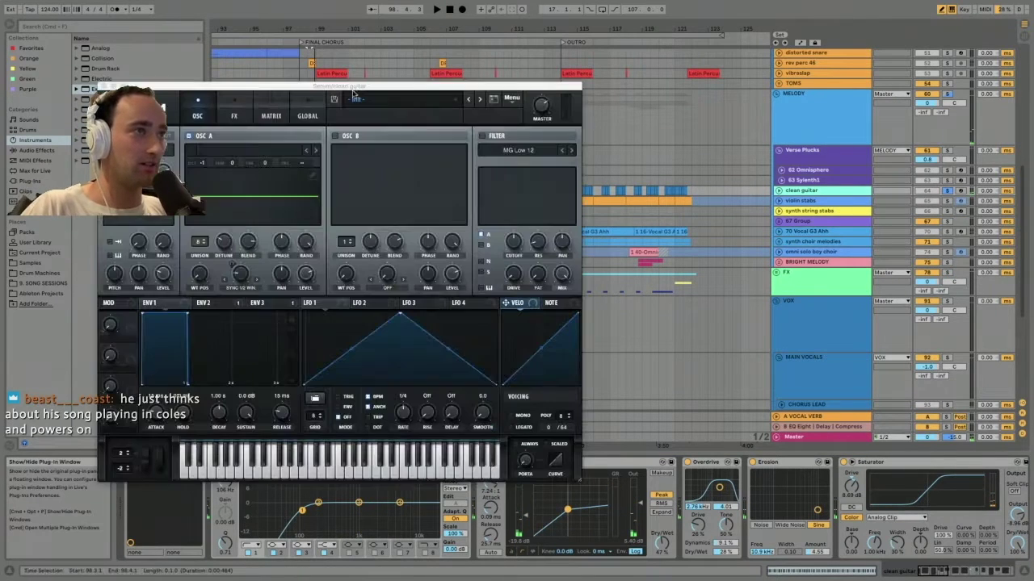
left_click_drag(349, 89, 345, 73)
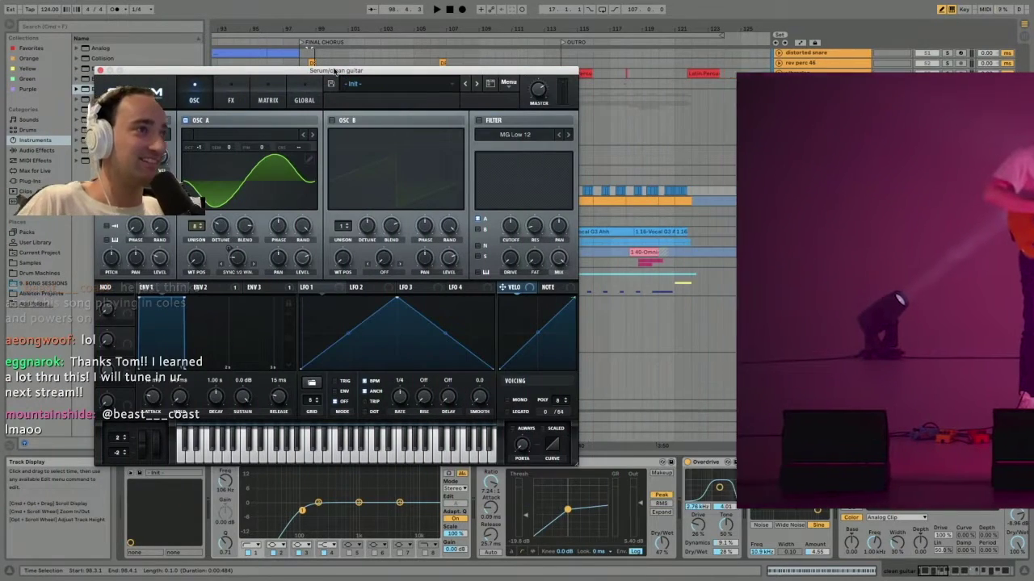
mouse_move(334, 72)
left_mouse_down()
mouse_move(332, 107)
mouse_move(319, 68)
left_mouse_up()
- Examine the effects, modulation matrix and global pages of the clean guitar's Serum patch
left_click(217, 95)
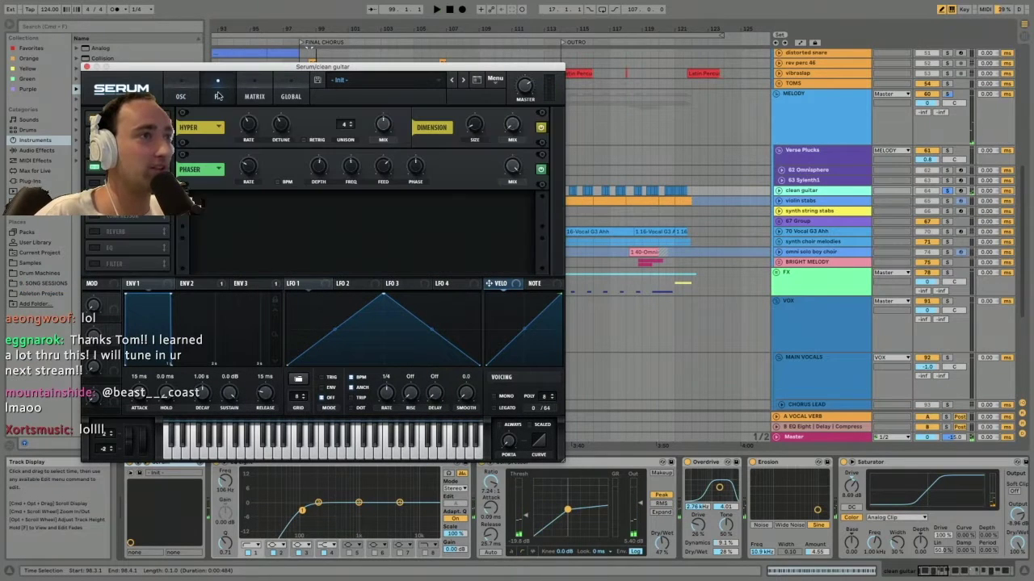
left_click(252, 96)
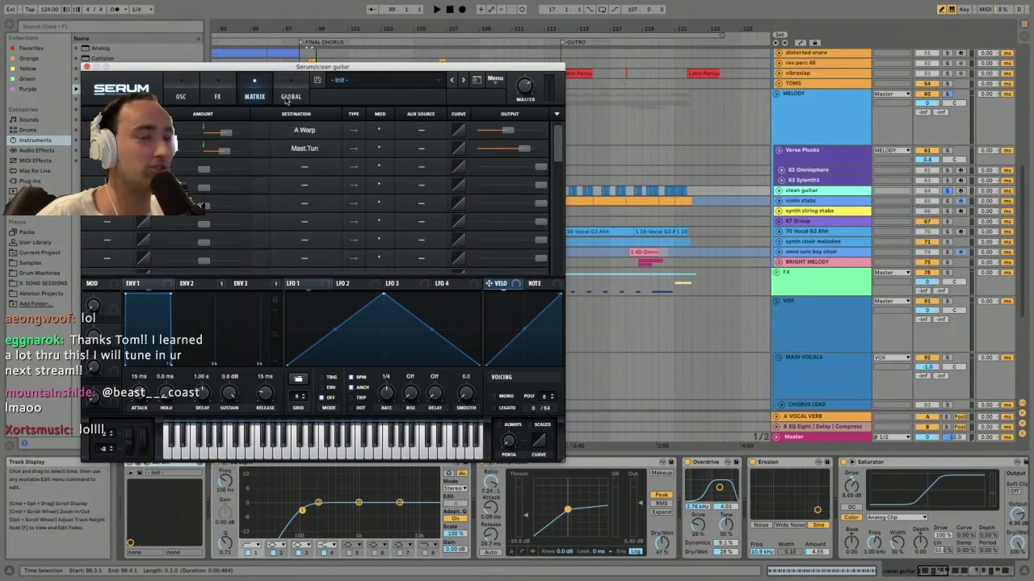
left_click(289, 96)
left_click(254, 96)
left_click(216, 97)
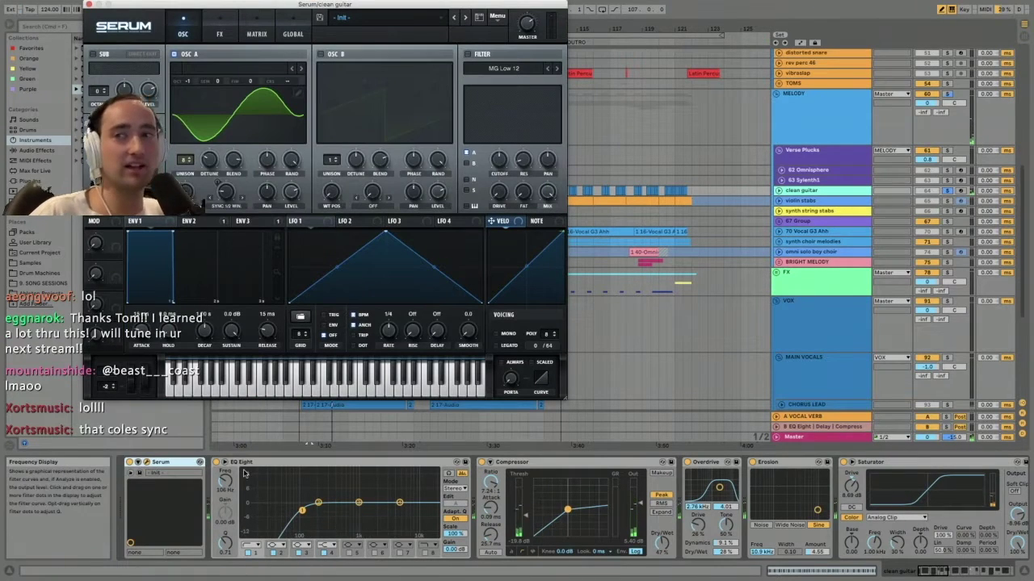
- Collapse the clean guitar's effect devices after Serum, from the first EQ Eight through the audio effect racks
double_click(243, 462)
double_click(254, 463)
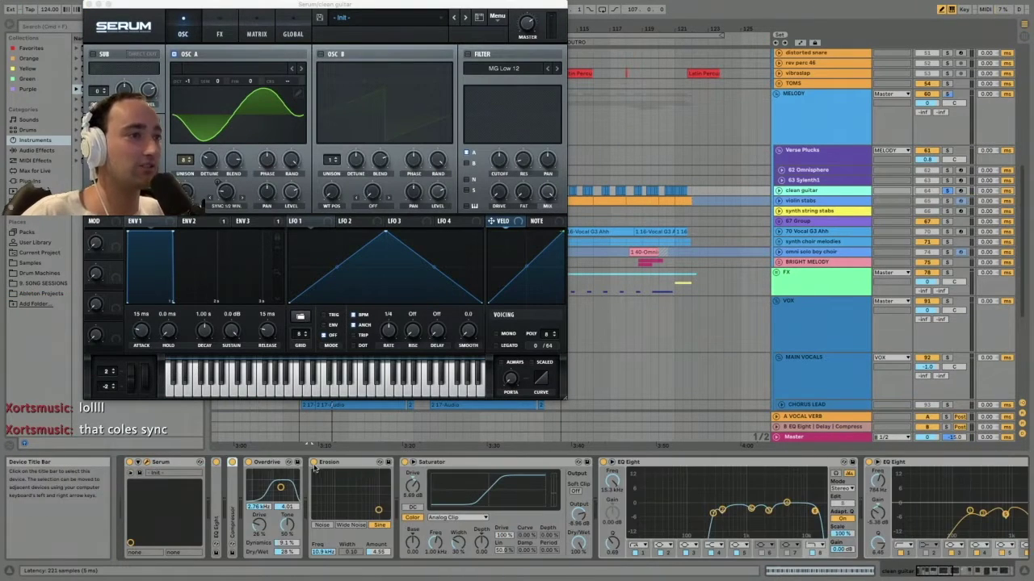
double_click(265, 462)
double_click(291, 463)
double_click(306, 463)
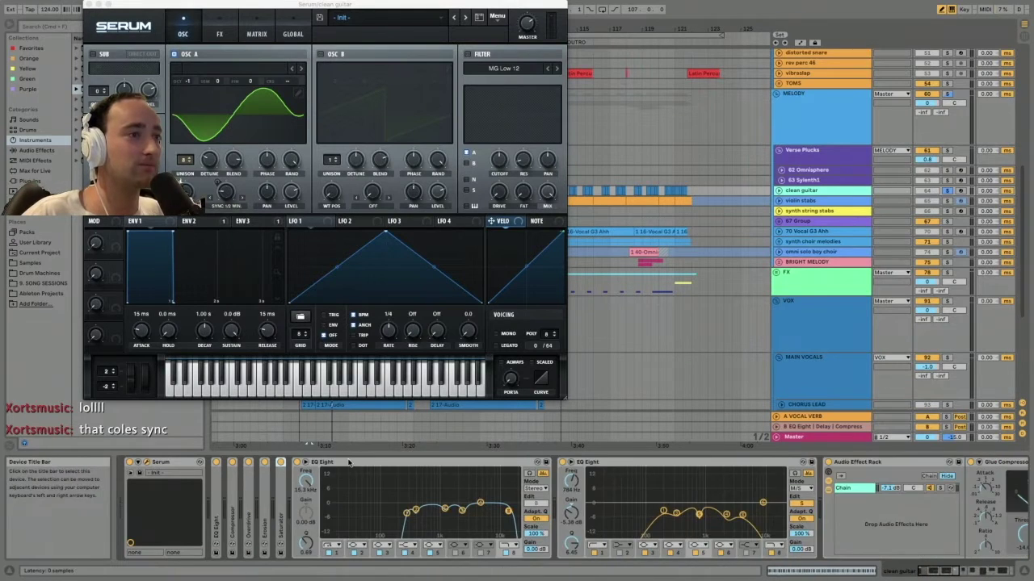
double_click(322, 462)
double_click(337, 463)
double_click(349, 462)
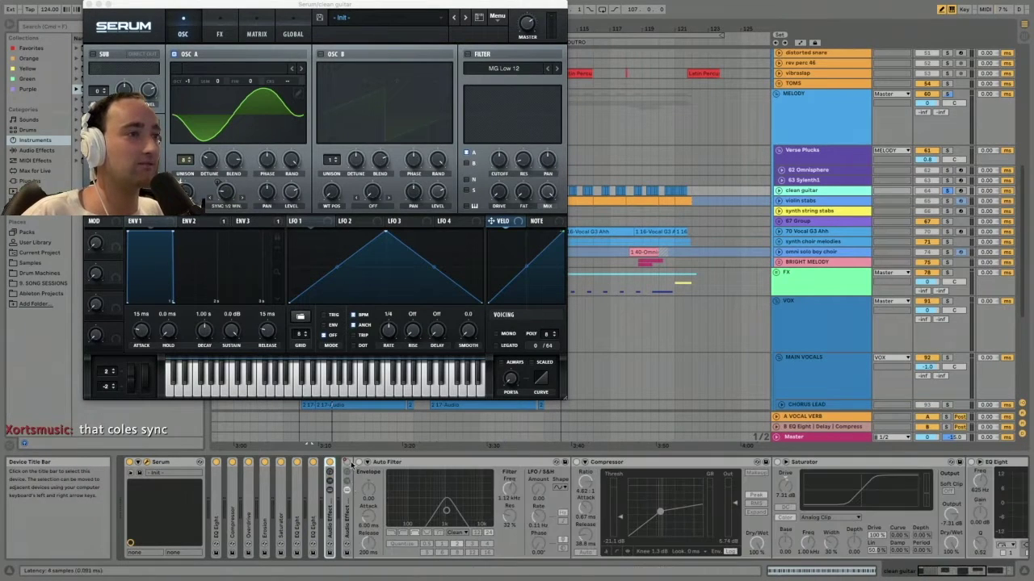
double_click(345, 513)
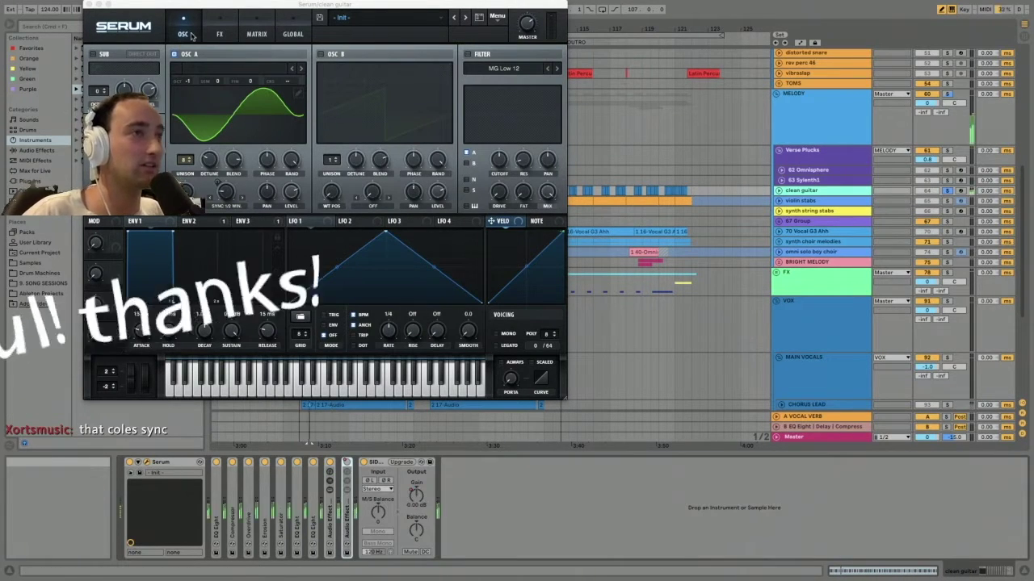
- Review Serum's effects and modulation matrix pages again and return to the oscillator page
left_click(218, 34)
left_click(257, 34)
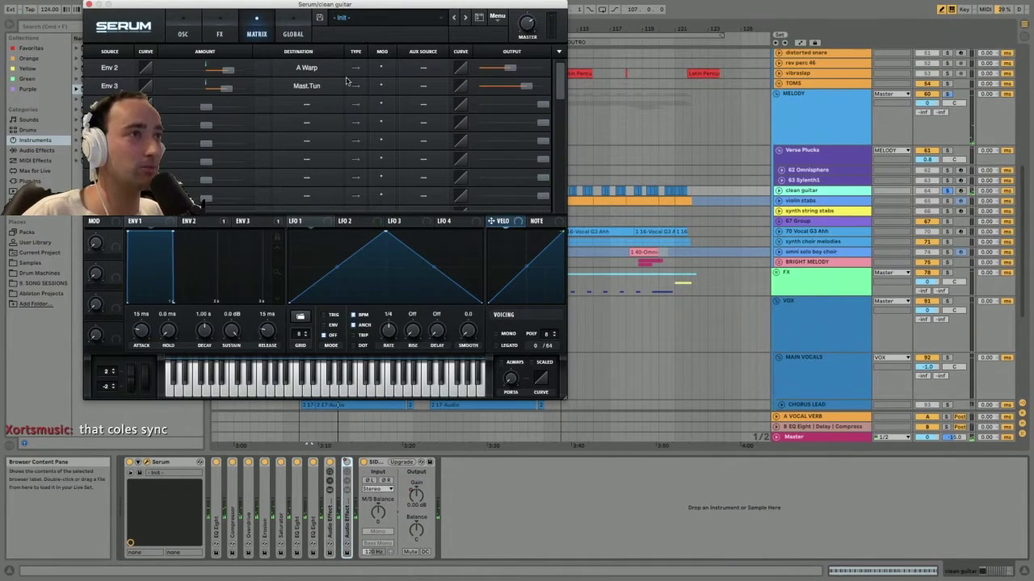
left_click(182, 34)
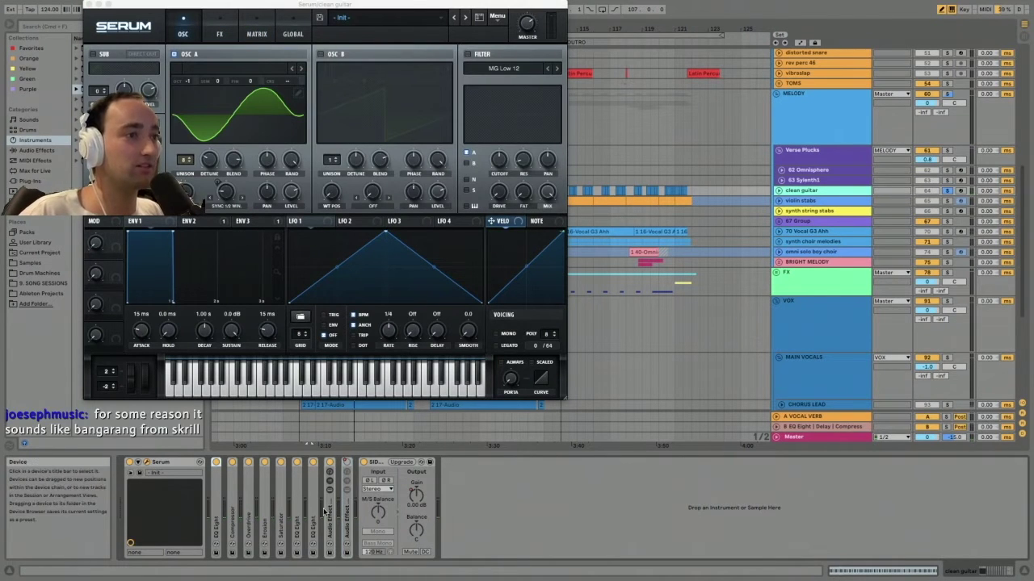
- Examine the clean guitar's Compressor, Overdrive, Erosion and Saturator settings by unfolding and refolding each device
double_click(233, 494)
double_click(254, 463)
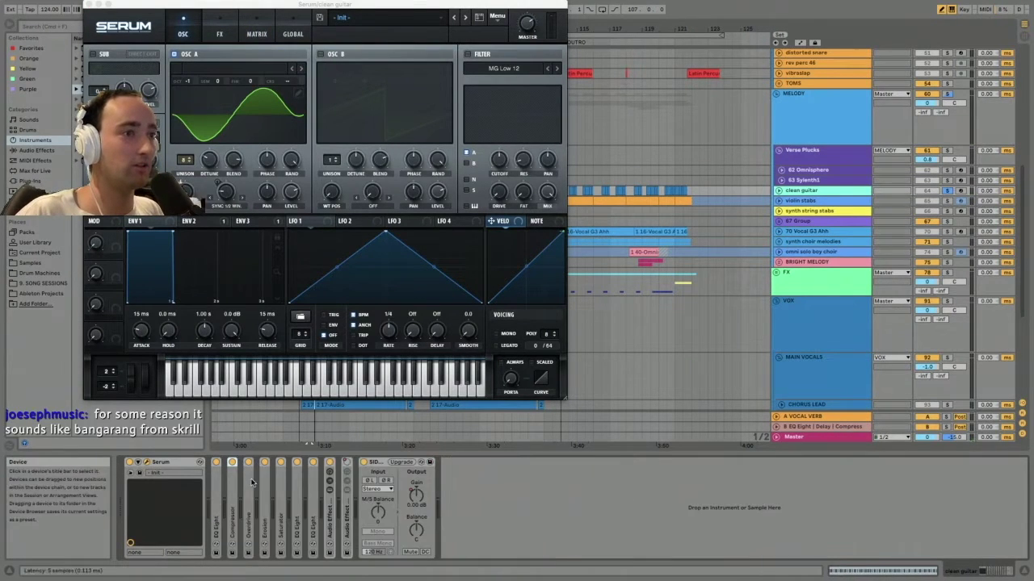
double_click(252, 483)
double_click(262, 473)
double_click(260, 488)
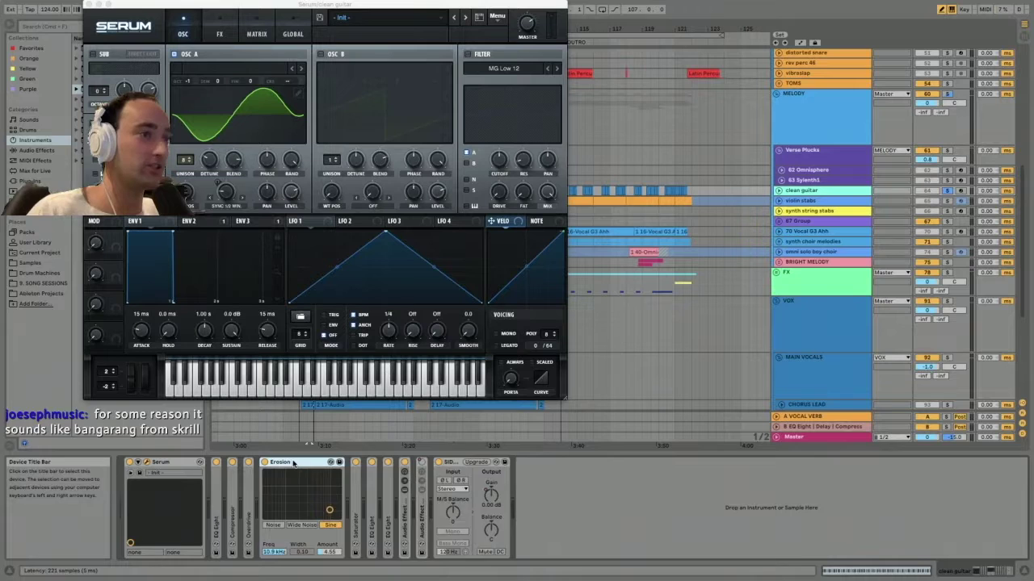
double_click(450, 315)
double_click(589, 367)
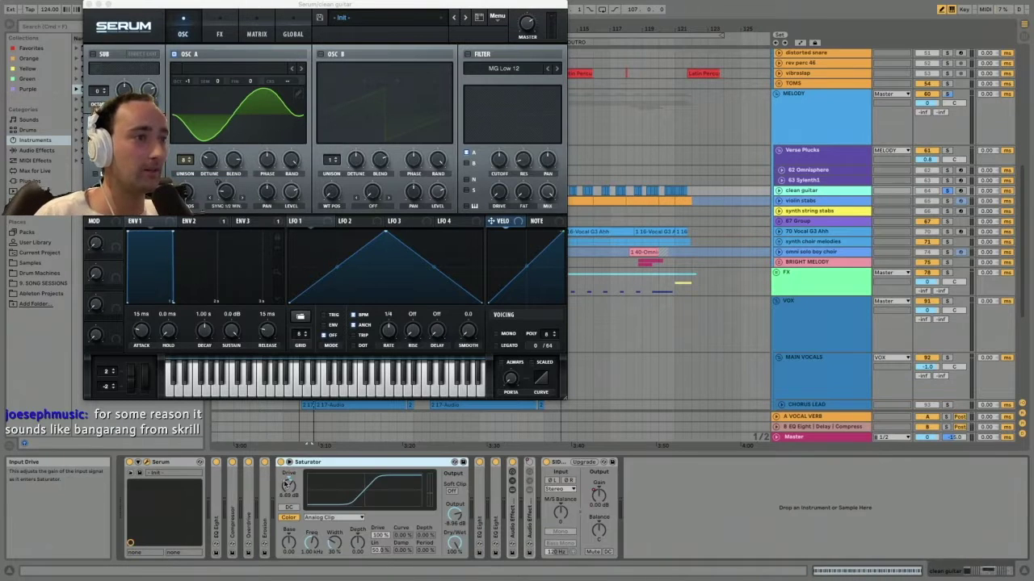
double_click(310, 462)
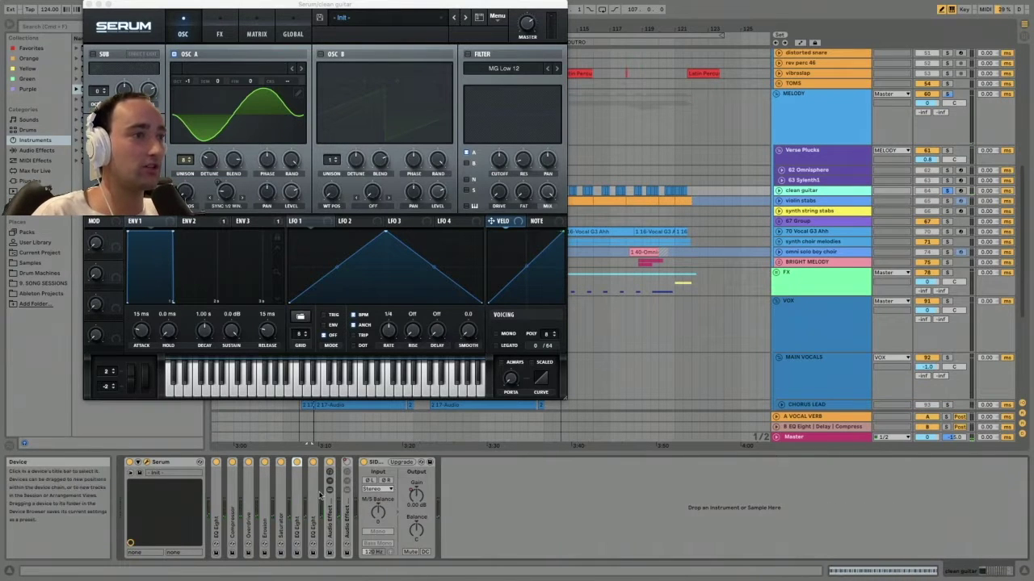
- Inspect the clean guitar's EQ Eight and its audio effect rack with the Glue Compressor while playing the track
double_click(316, 486)
double_click(340, 462)
key("space")
double_click(333, 505)
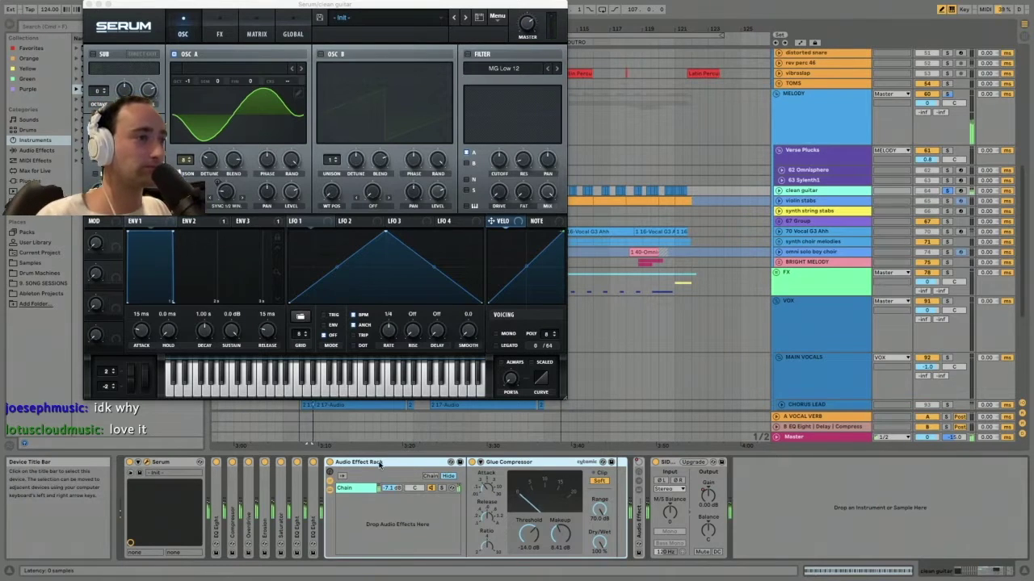
double_click(379, 463)
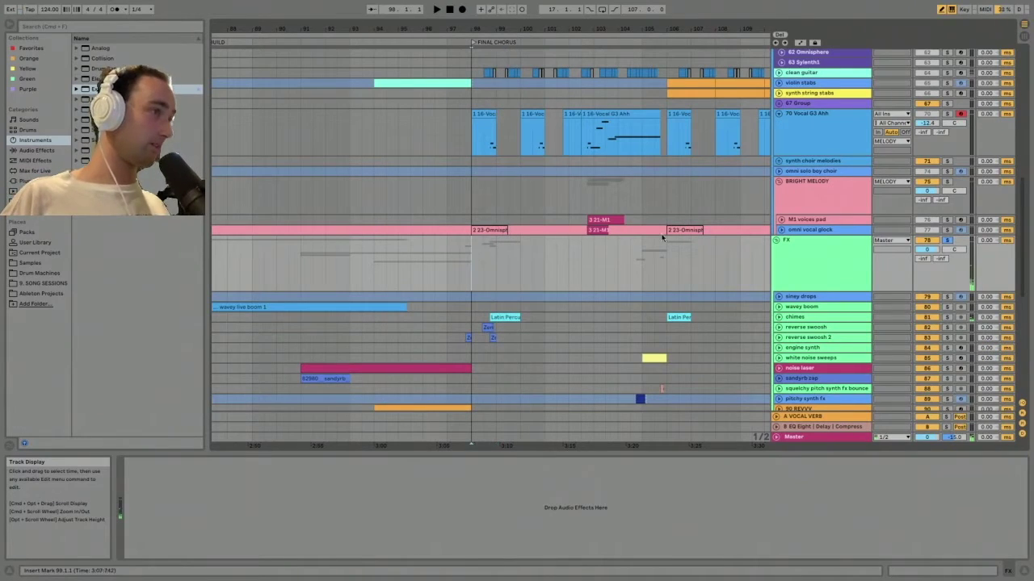
- Expand the reverse swoosh and reverse swoosh 2 tracks in the FX group around the final chorus
scroll(870, 306, "down", 3)
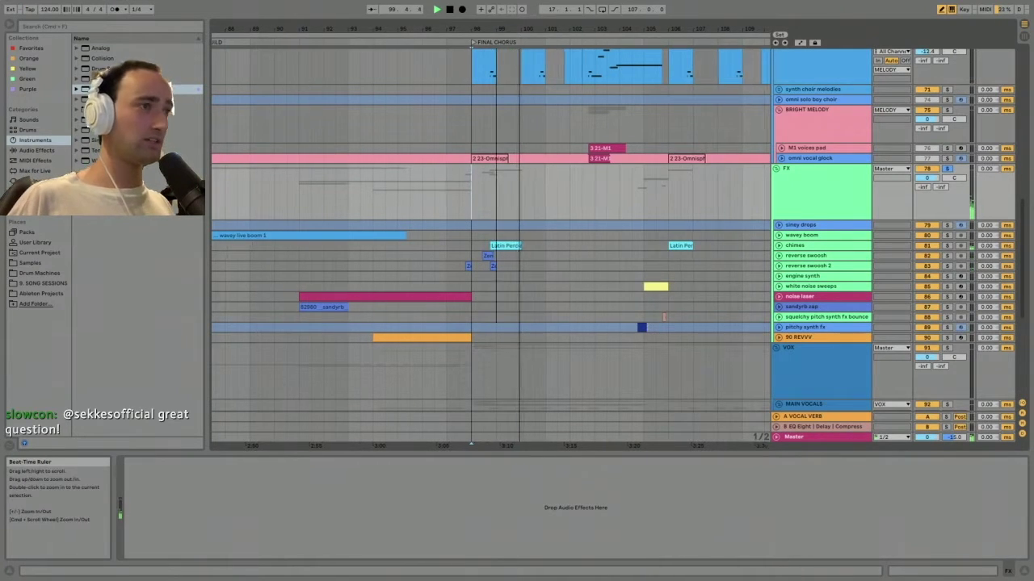
scroll(495, 21, "up", 3)
left_click(780, 256)
left_click(780, 256)
left_click(779, 284)
left_click_drag(517, 30, 514, 26)
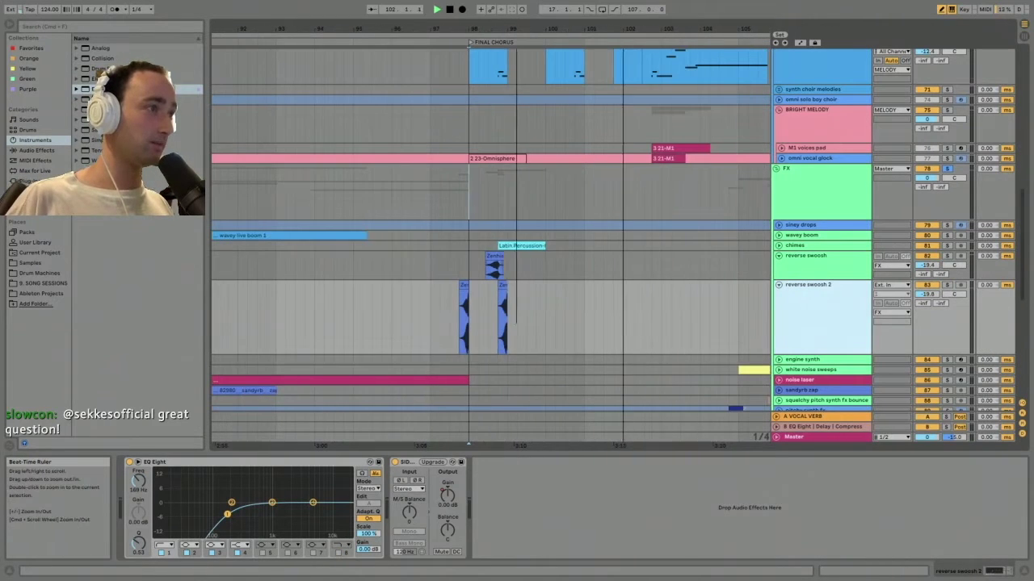
- Expand the chimes track and select its first clip in the final chorus
left_click(801, 246)
key("space")
left_click(779, 246)
left_click(534, 247)
right_click(524, 30)
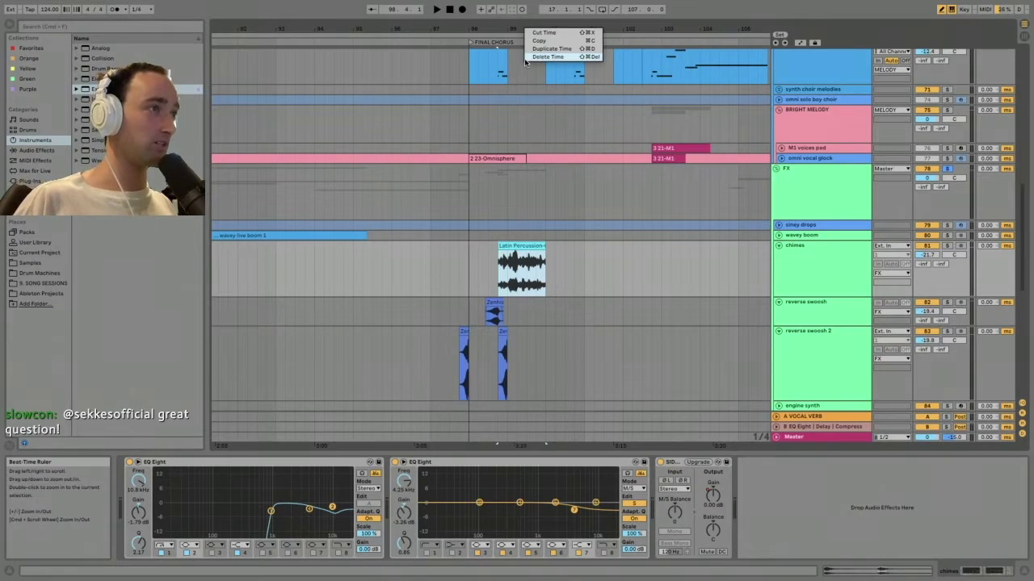
left_click(527, 57)
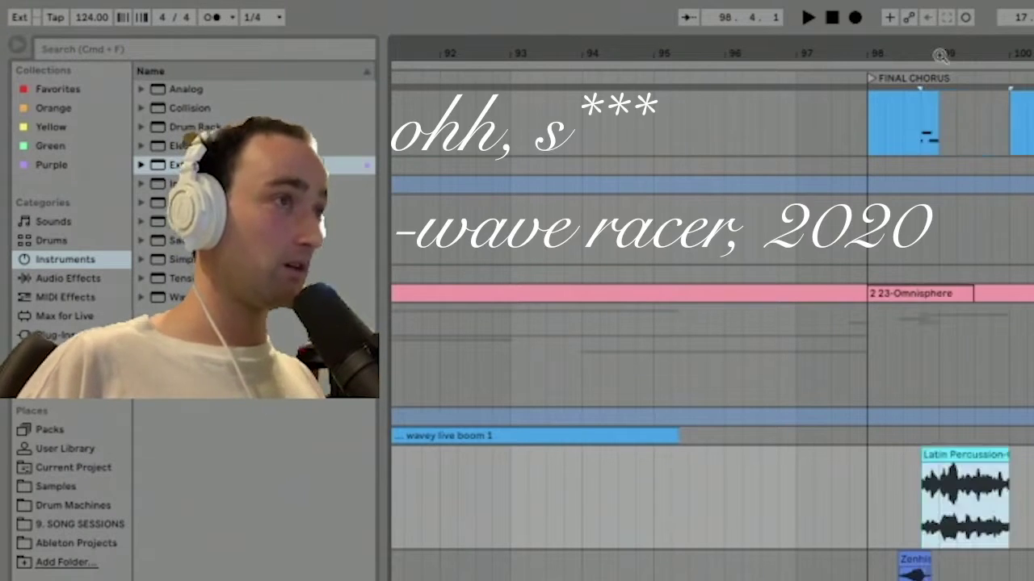
key("super+z")
- Play the chimes at the final chorus and look over the FX tracks across the whole arrangement
left_click_drag(527, 36, 538, 156)
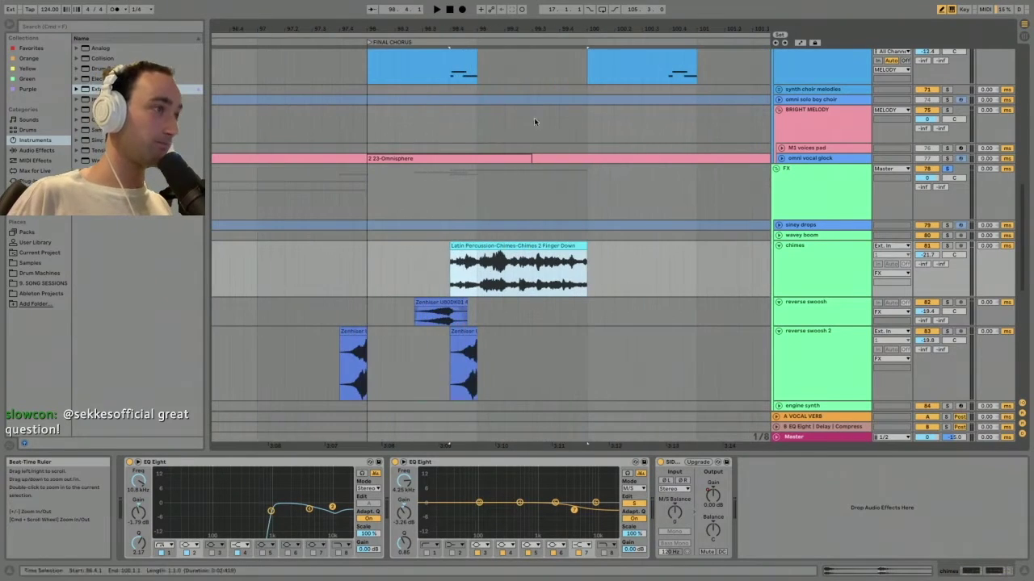
key("space")
left_click(803, 253)
left_click_drag(595, 29, 493, 4)
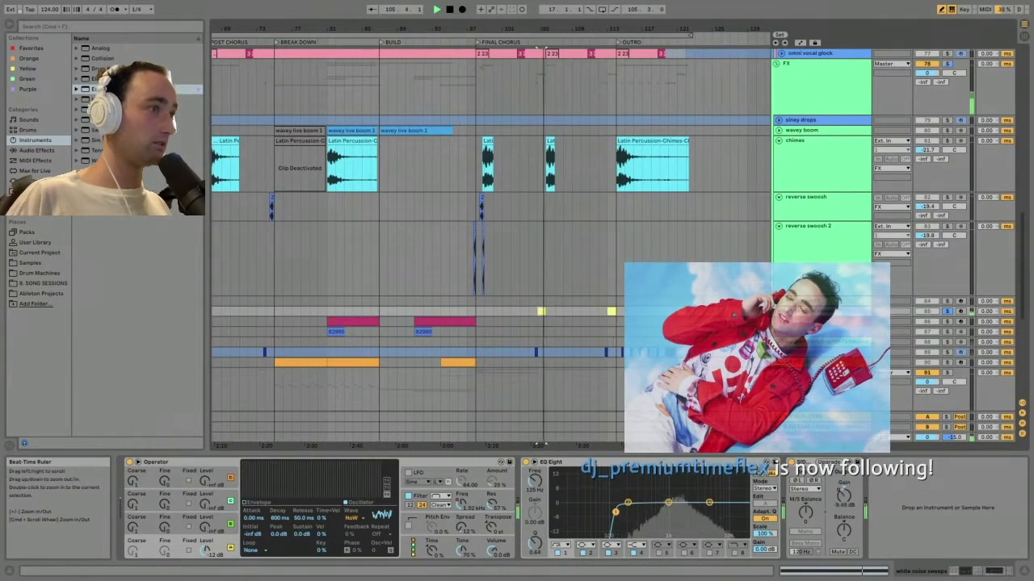
key("minus")
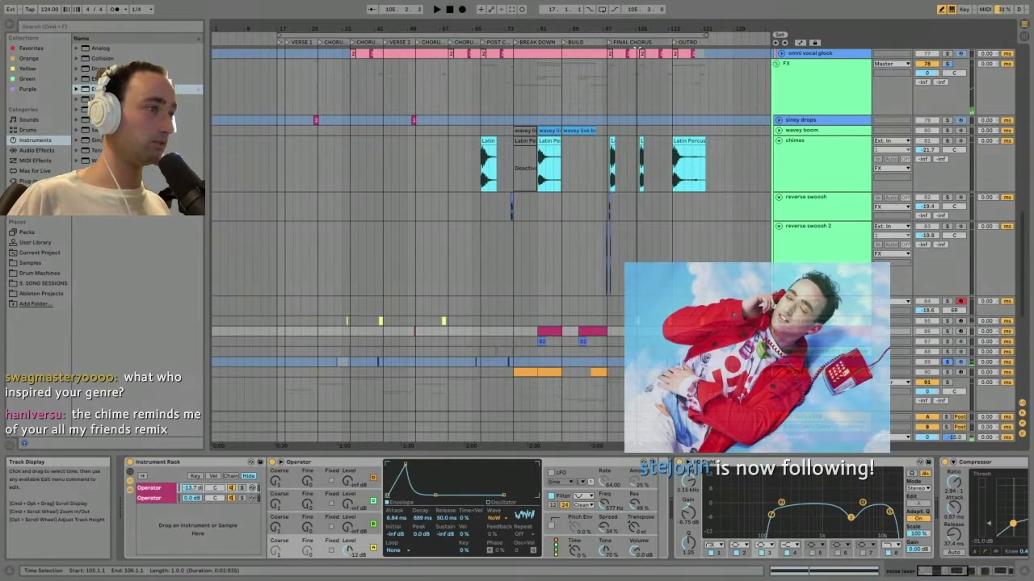
left_click(806, 342)
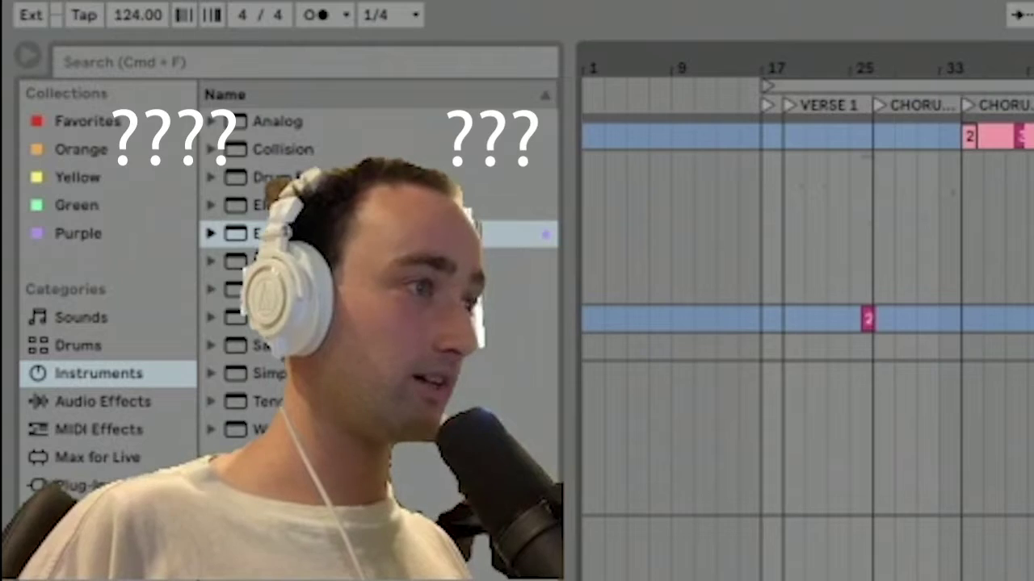
- Unfreeze the pitchy synth fx track and open its Serum instrument window
right_click(814, 362)
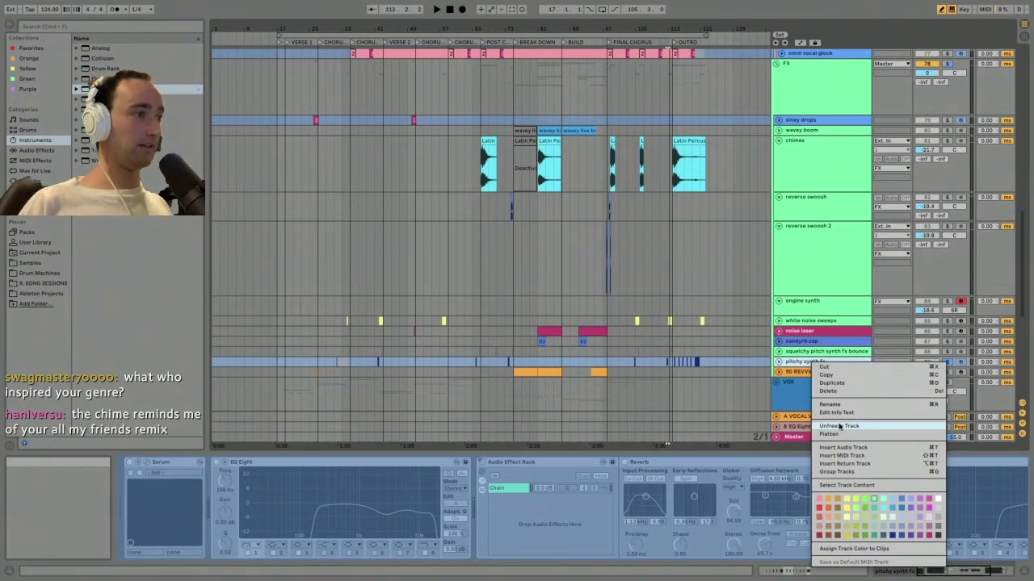
left_click(840, 427)
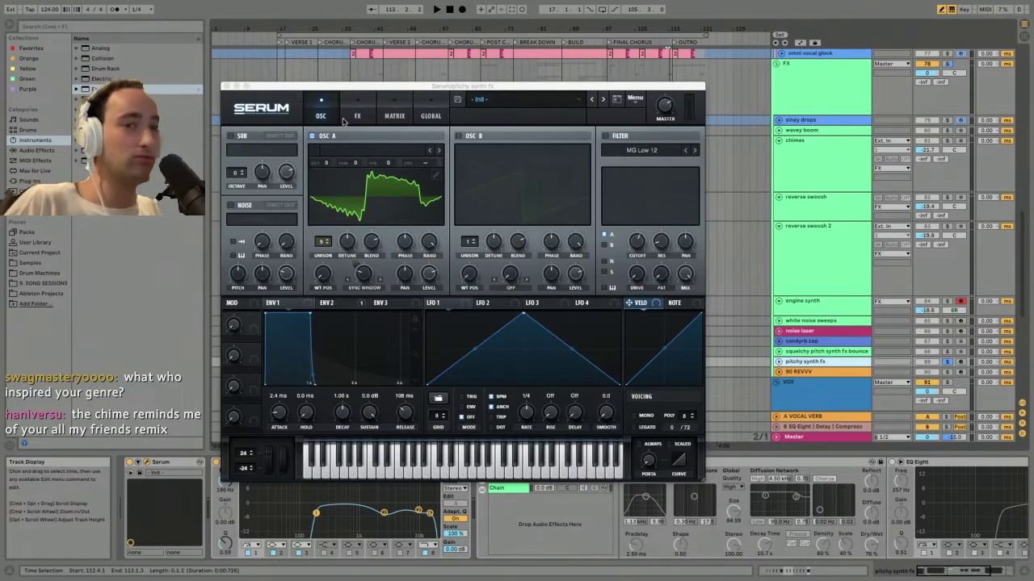
left_click_drag(473, 87, 475, 73)
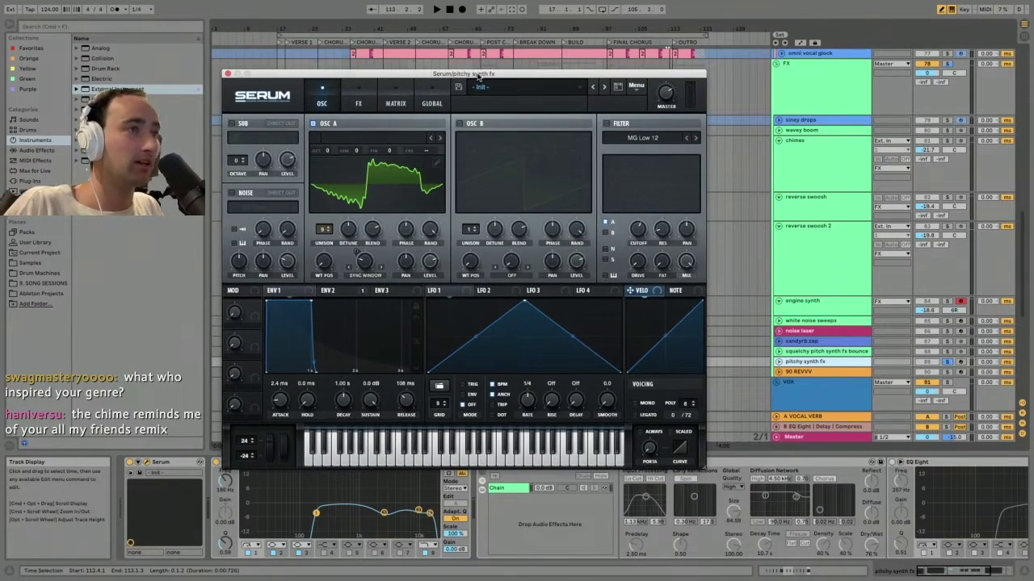
- Examine the pitchy synth fx patch's Oscillator A wavetable in the table editor, plus its effects and modulation matrix
key("space")
left_click(397, 180)
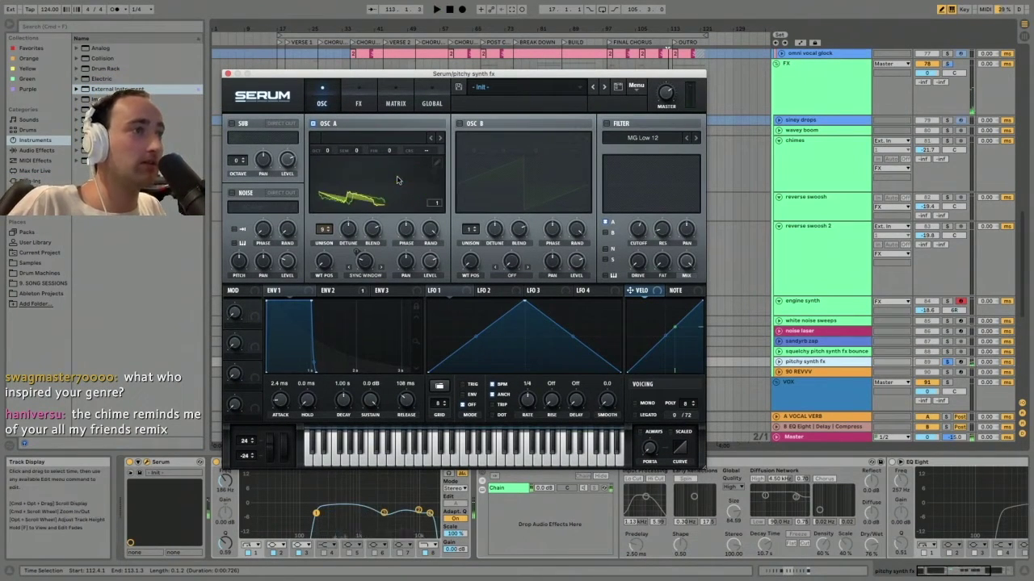
left_click(431, 168)
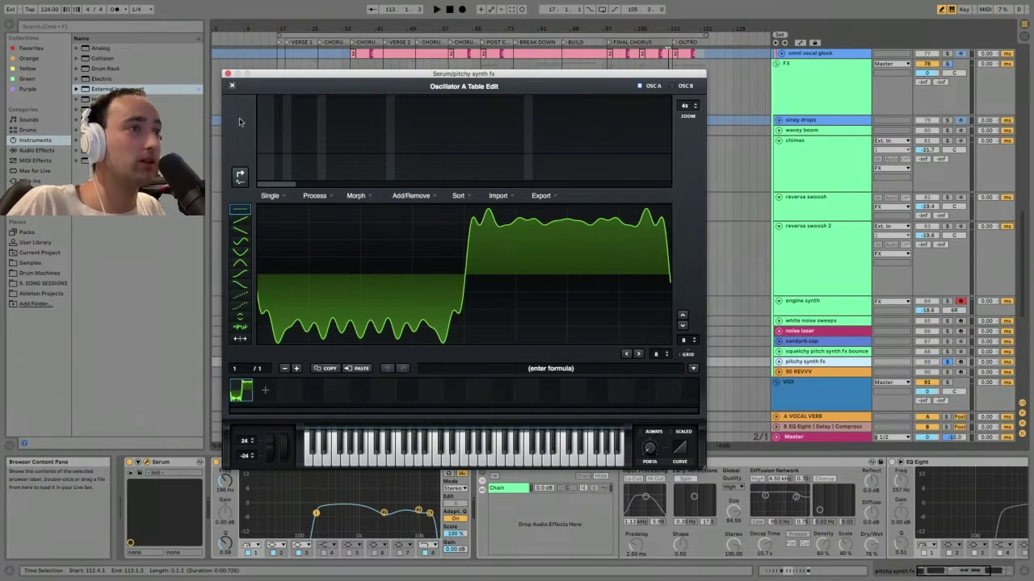
left_click(232, 85)
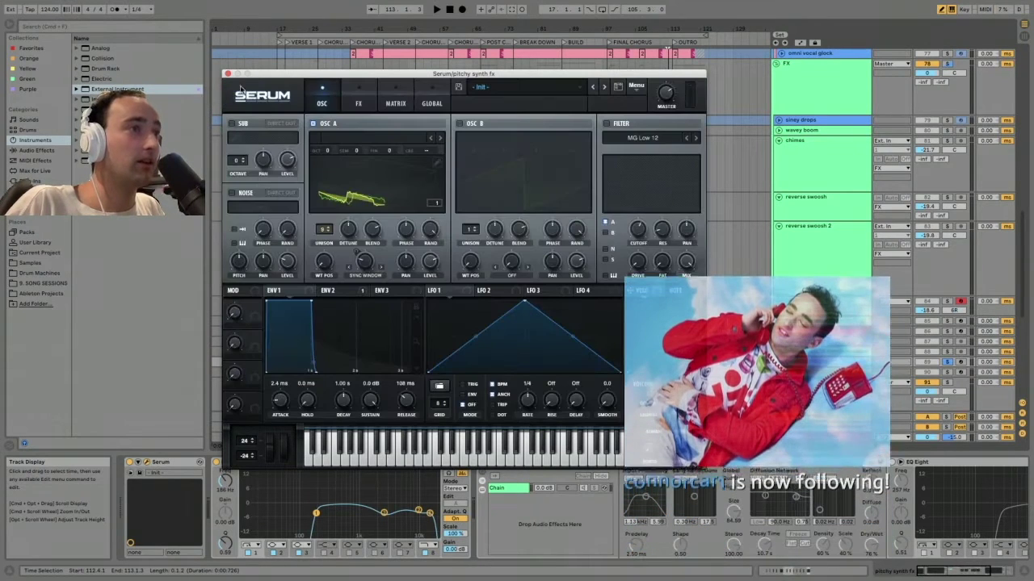
left_click(364, 107)
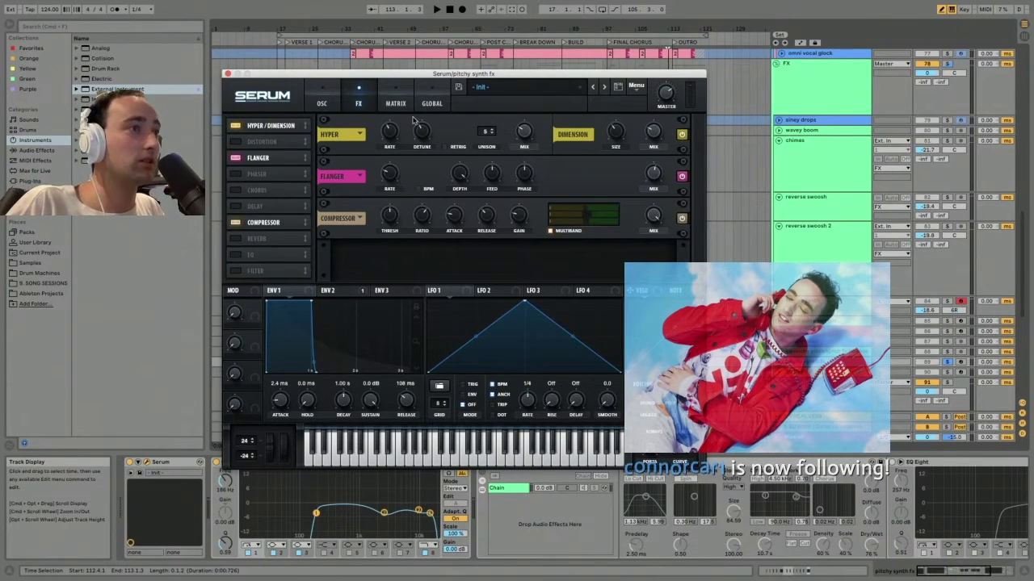
left_click(398, 107)
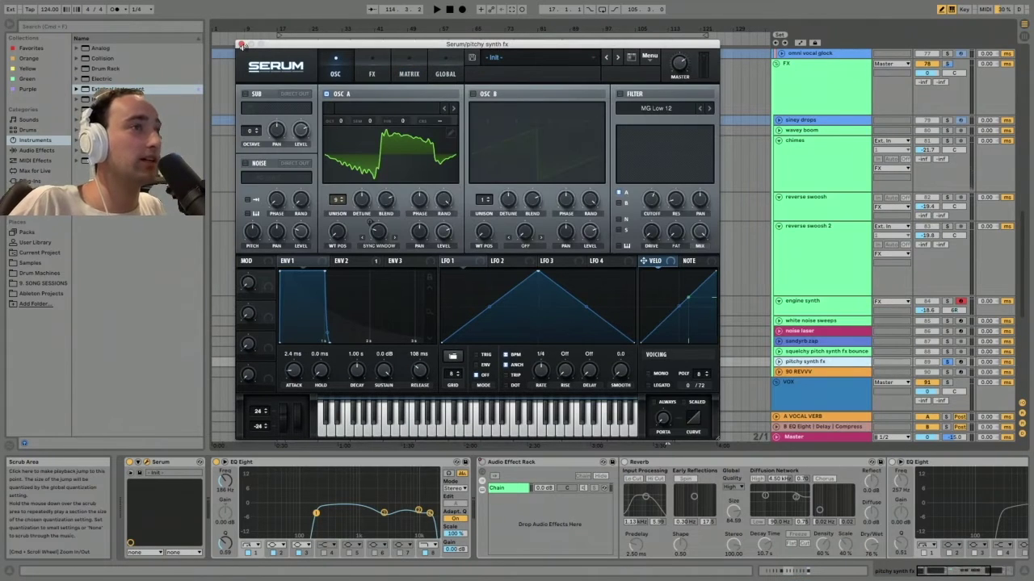
- Close the Serum window and fold the devices around the EQ Eight on the pitchy synth fx track, leaving Serum unfolded
left_click(241, 45)
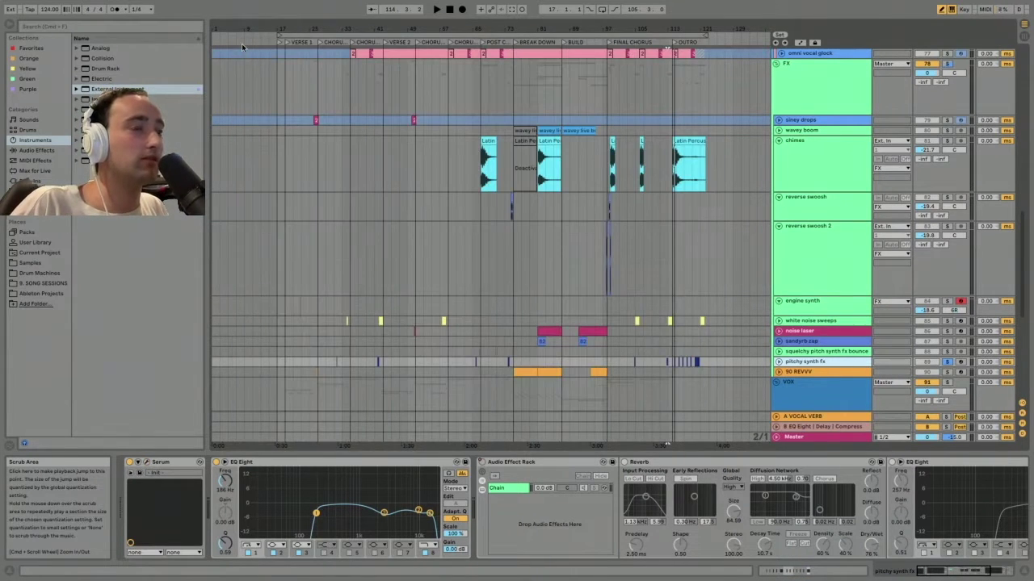
double_click(161, 462)
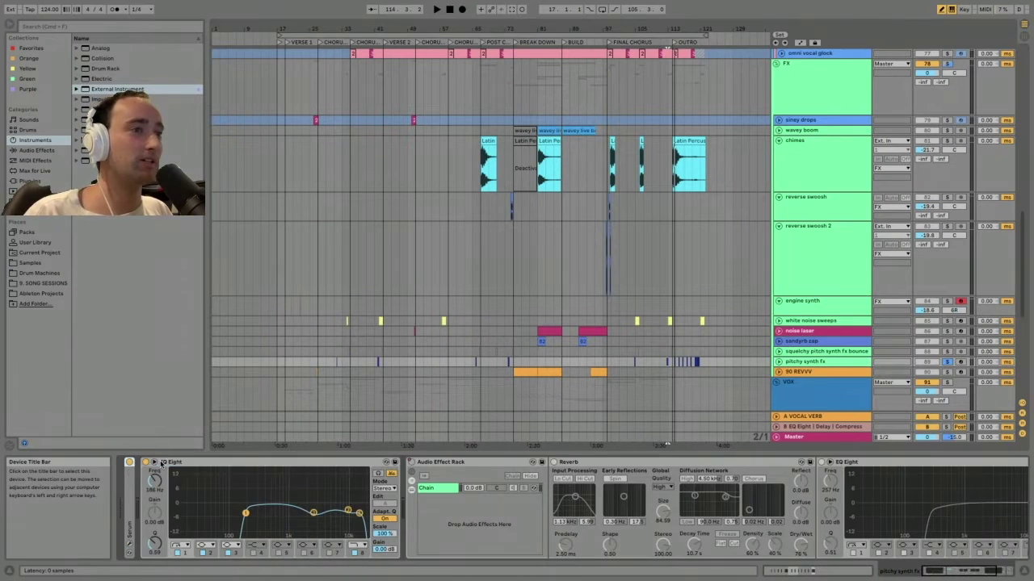
double_click(456, 464)
double_click(440, 464)
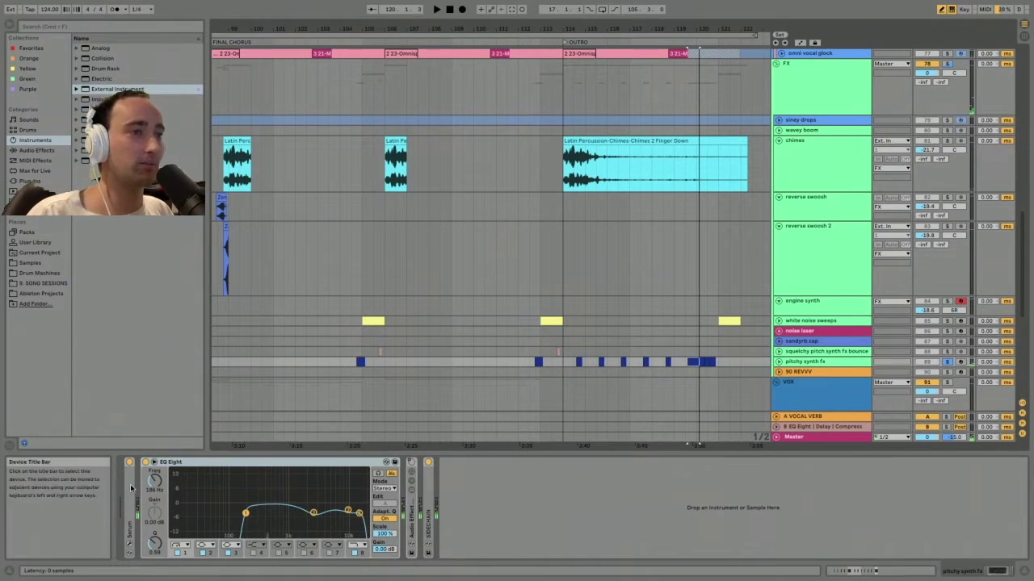
double_click(132, 463)
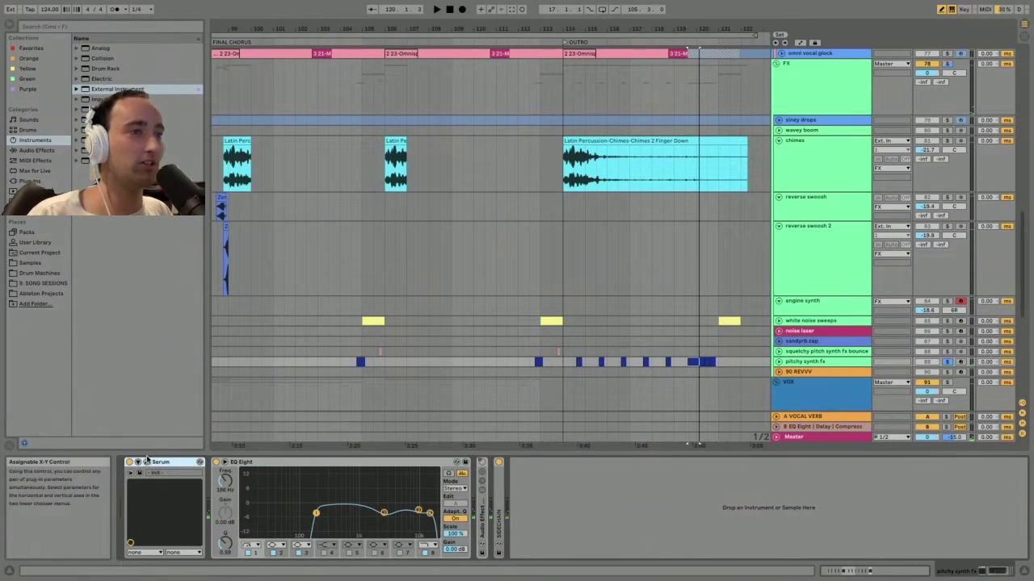
left_click(146, 462)
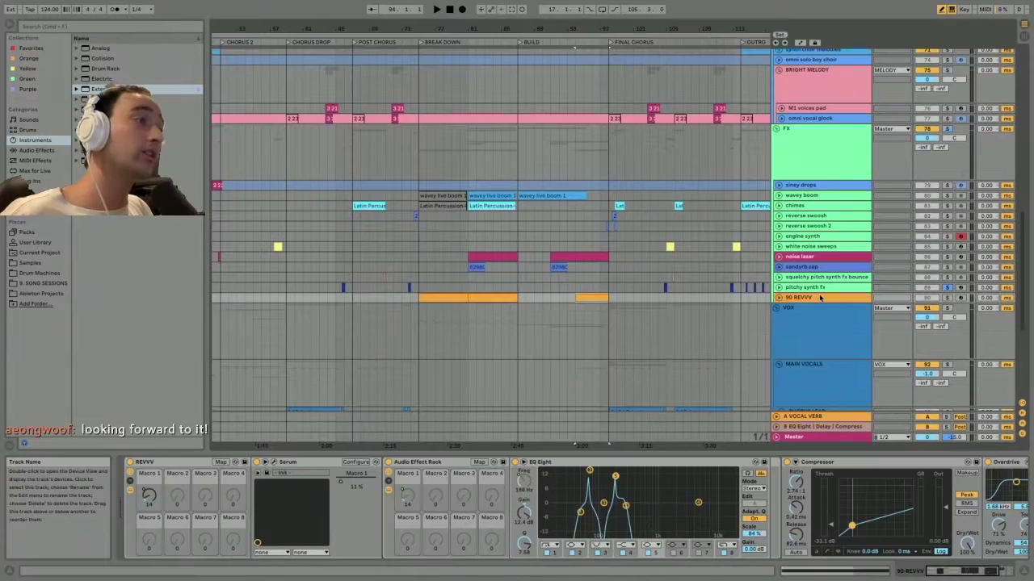
- Play the soloed 90 REVVV track through the build and select its first clip in the break down
key("space")
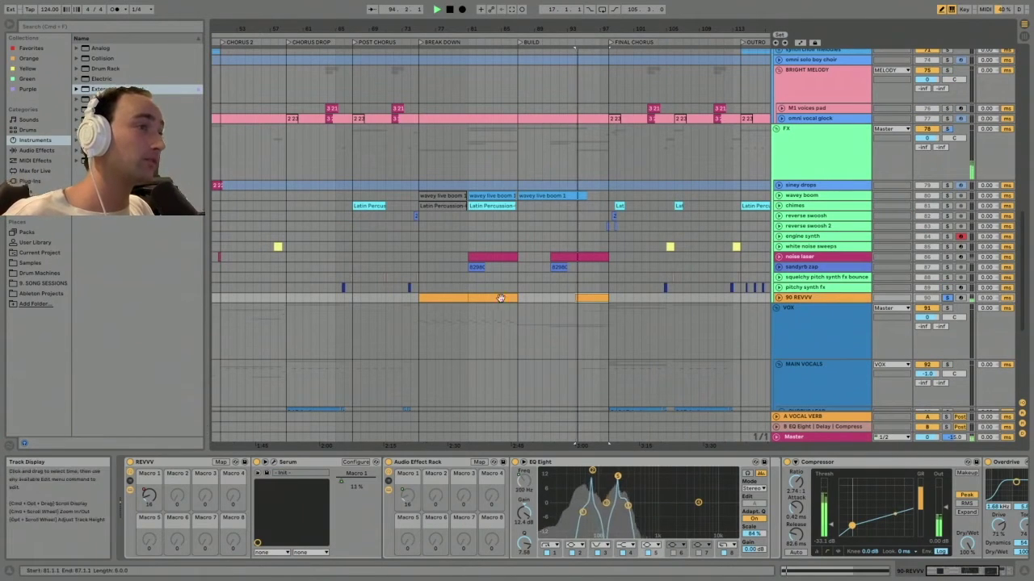
left_click(444, 298)
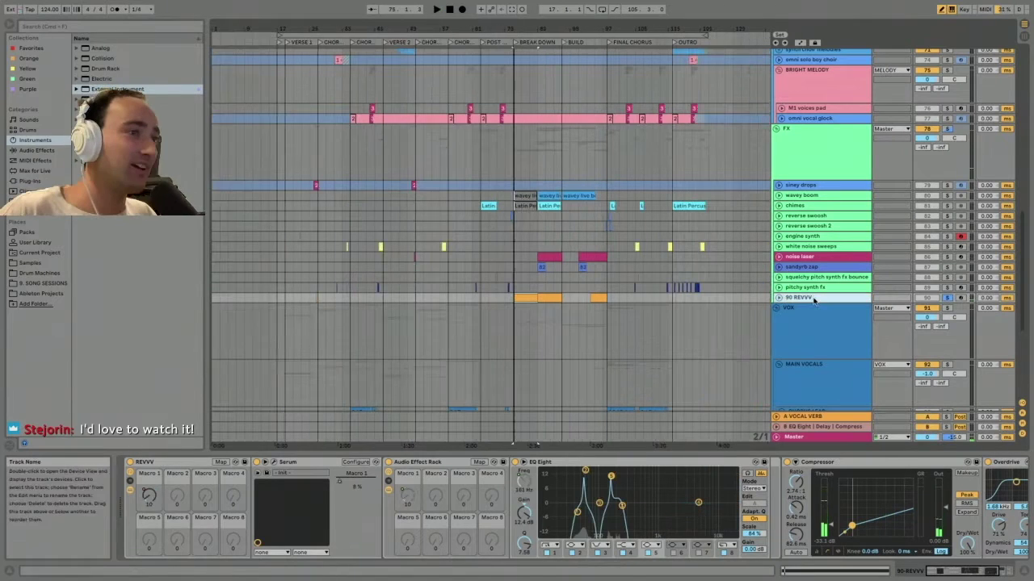
- Open the 90 REVVV track's Serum instrument, examine its effects and oscillator pages, and close the window
left_click(279, 463)
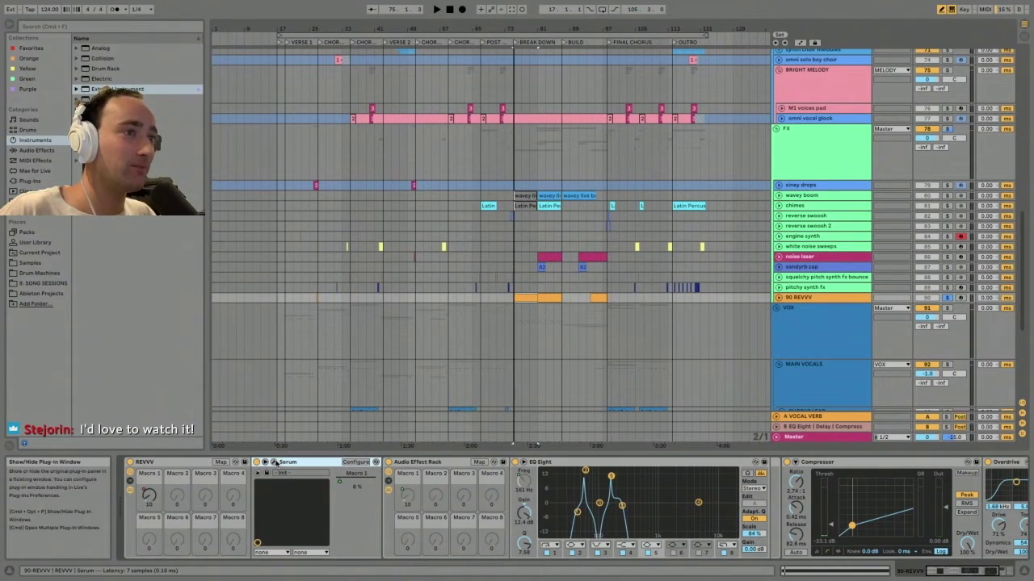
left_click(274, 463)
left_click_drag(438, 16, 622, 44)
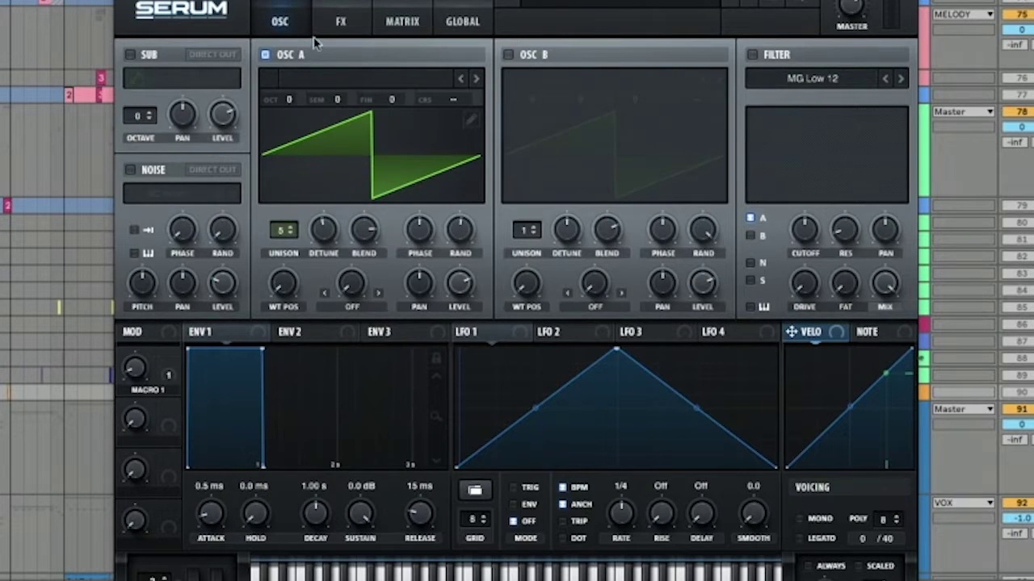
left_click(337, 23)
left_click(279, 23)
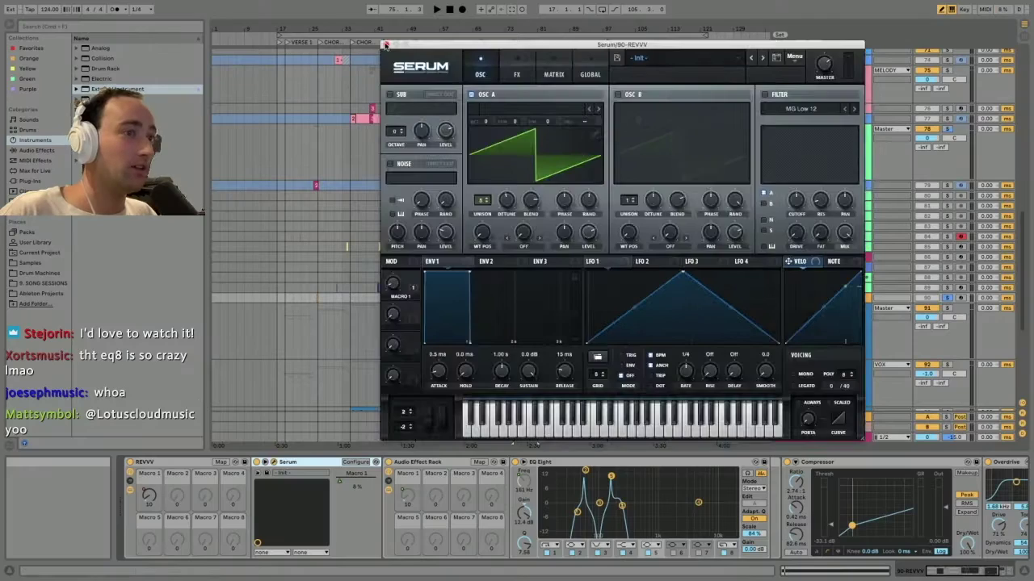
left_click(389, 45)
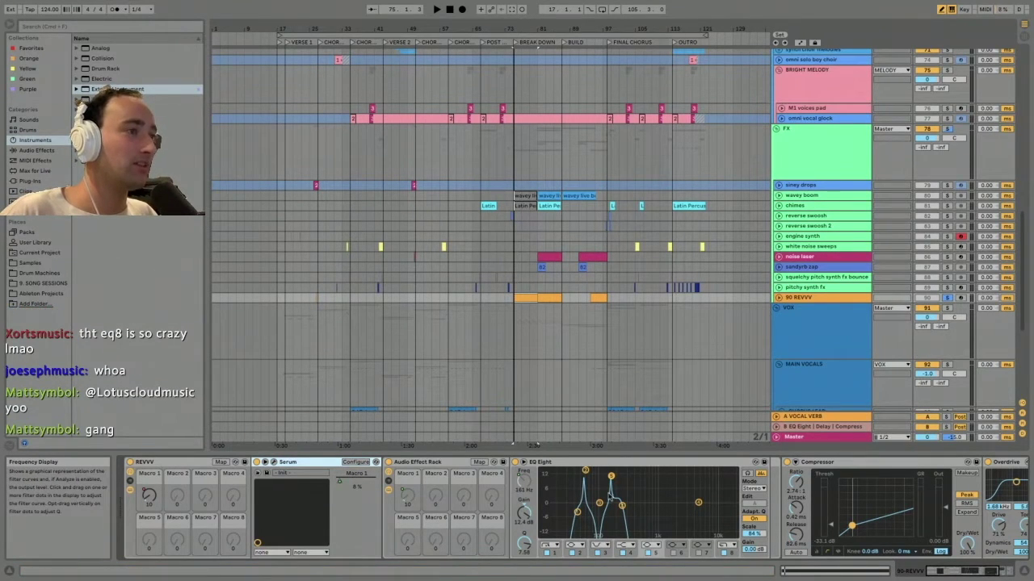
- Expand the 90 REVVV track and play its break down clip while watching the EQ Eight bands sweep
left_click(523, 462)
left_click(524, 462)
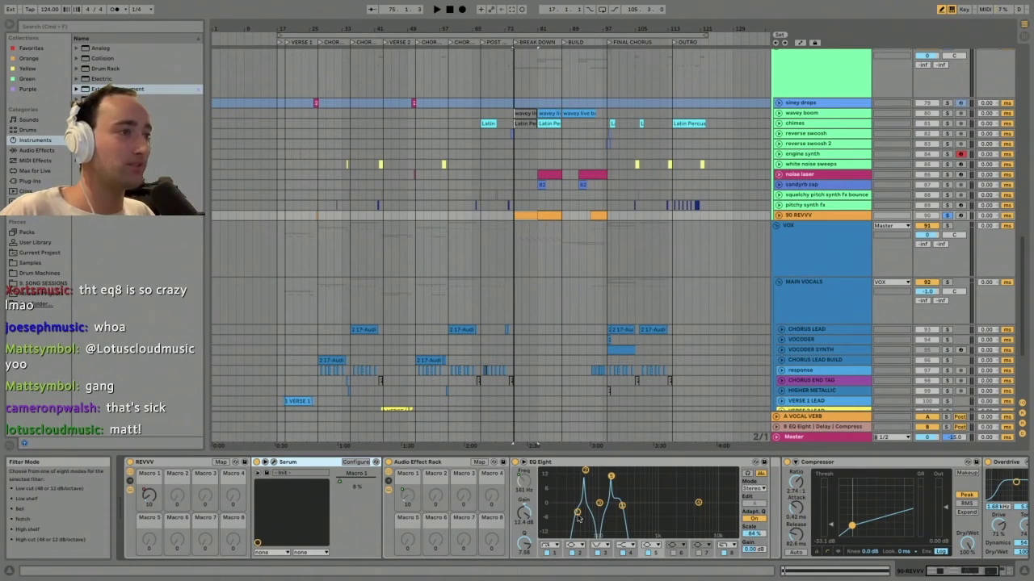
key("space")
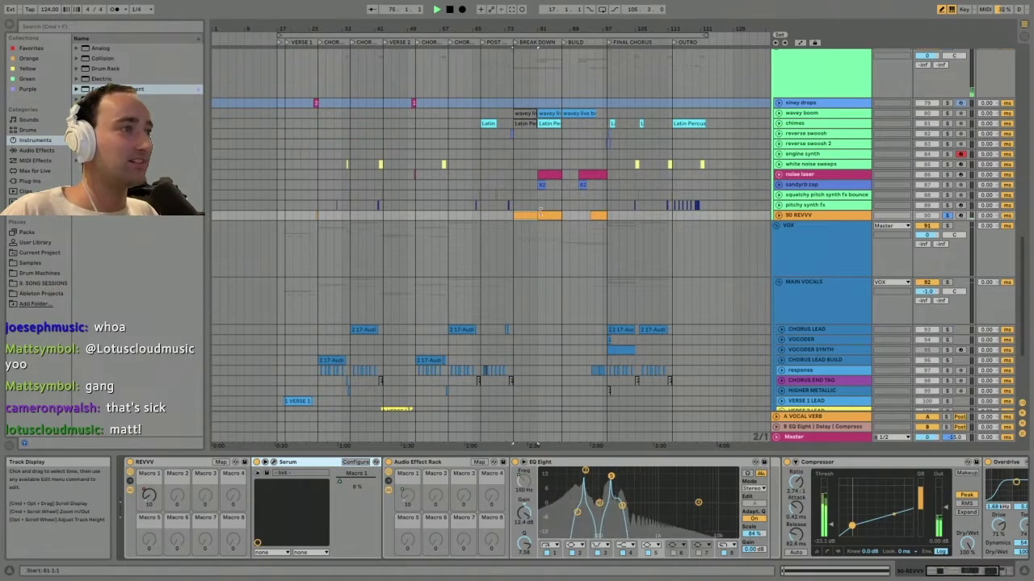
left_click(780, 216)
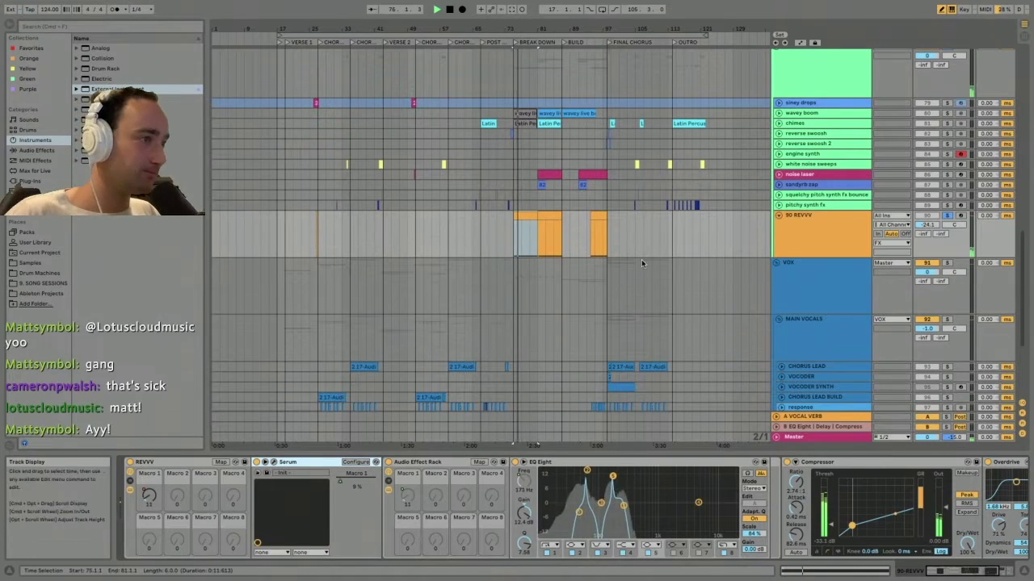
left_click(588, 470)
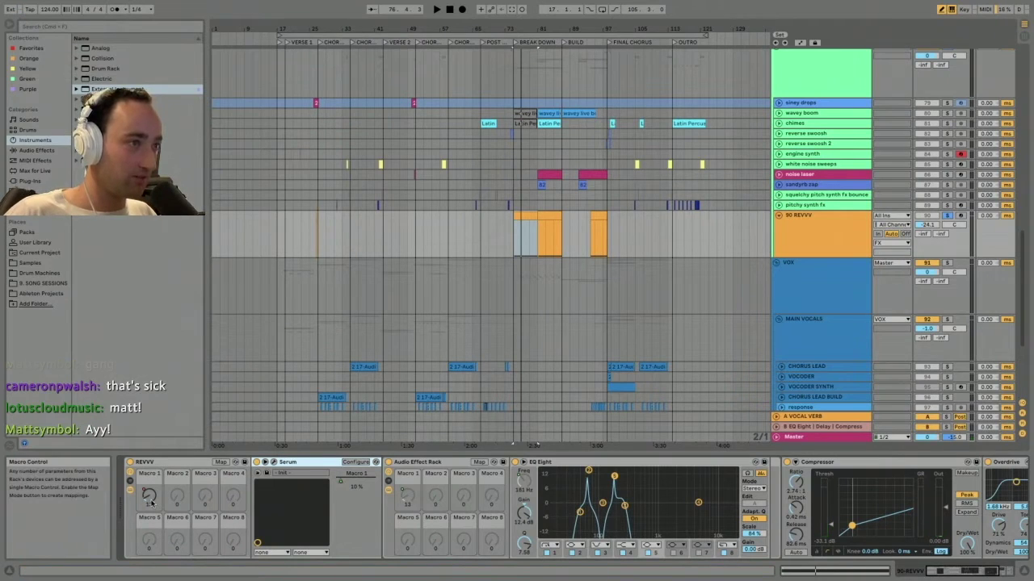
- Sweep the REVVV rack's Macro 1 up to 84 and back down while examining Serum's modulation matrix
mouse_move(152, 503)
left_mouse_down()
mouse_move(152, 466)
mouse_move(151, 503)
left_mouse_up()
mouse_move(120, 411)
left_mouse_down()
mouse_move(119, 344)
mouse_move(120, 404)
left_mouse_up()
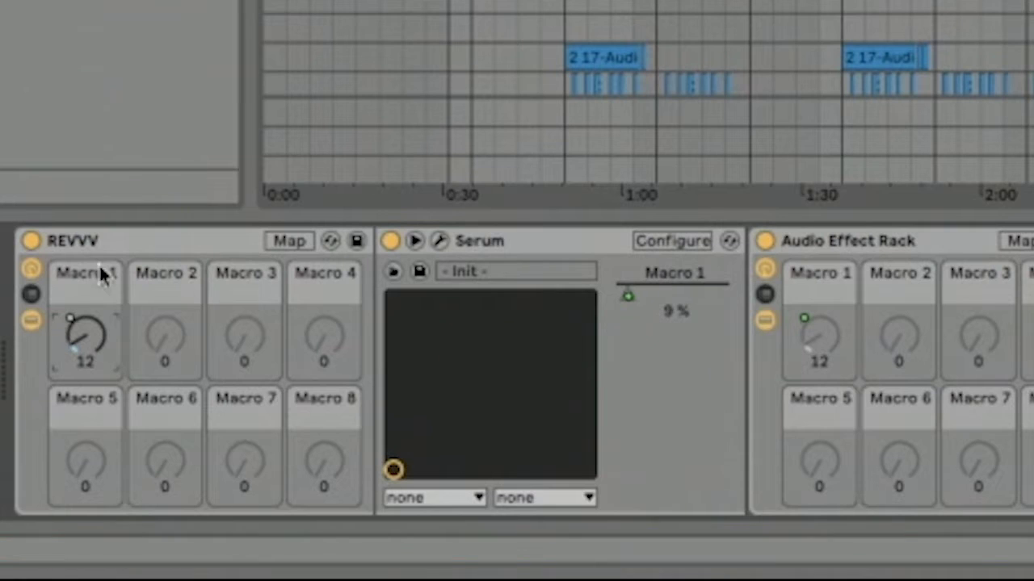
left_click_drag(79, 325, 80, 262)
left_click(439, 241)
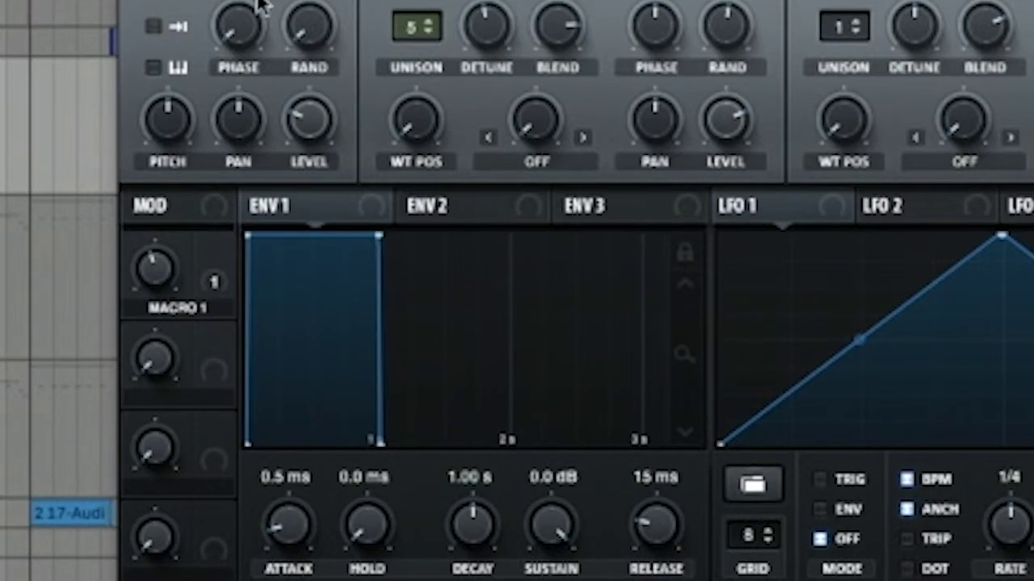
left_click(517, 39)
left_click(561, 40)
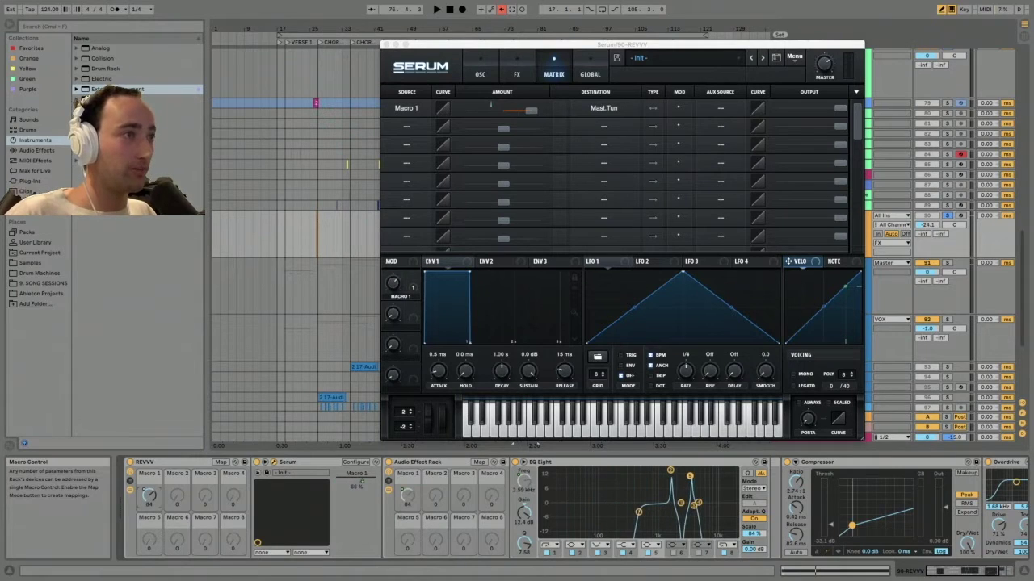
left_click_drag(150, 496, 149, 525)
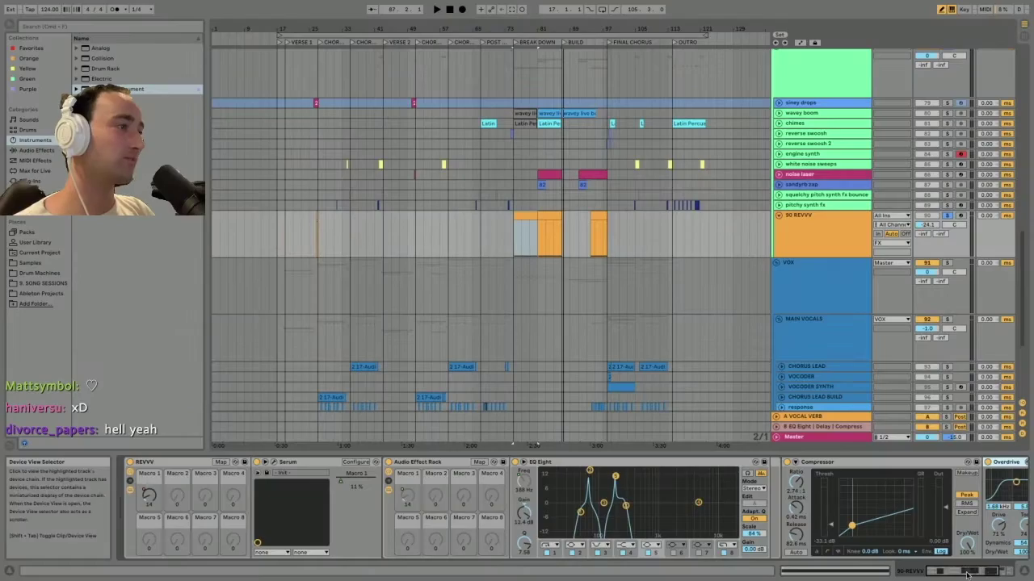
- Review Serum's oscillator page once more, close its window, and select the EQ Eight in the 90 REVVV chain
mouse_move(958, 573)
left_mouse_down()
mouse_move(970, 573)
mouse_move(957, 574)
left_mouse_up()
left_click(274, 463)
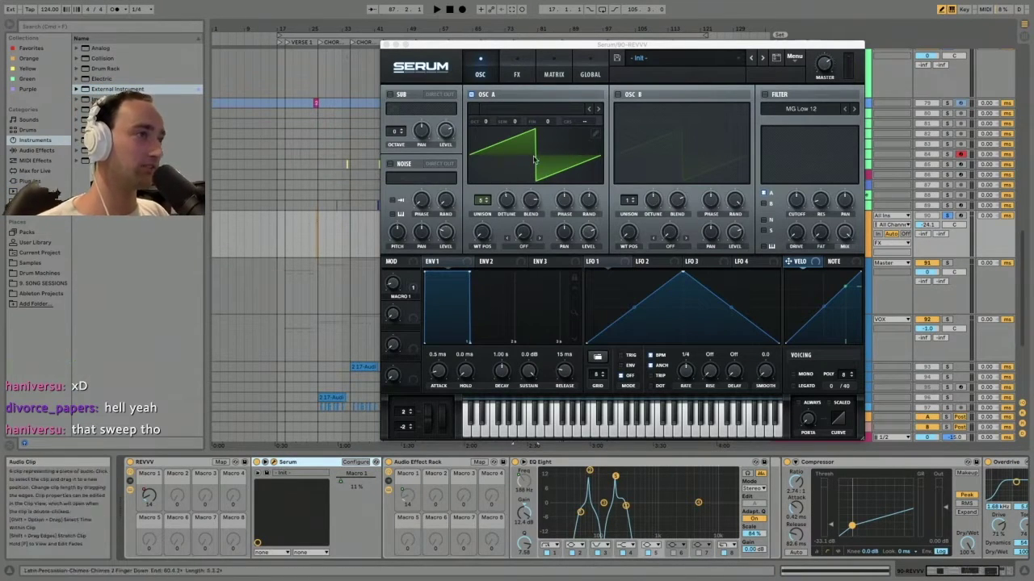
left_click(386, 45)
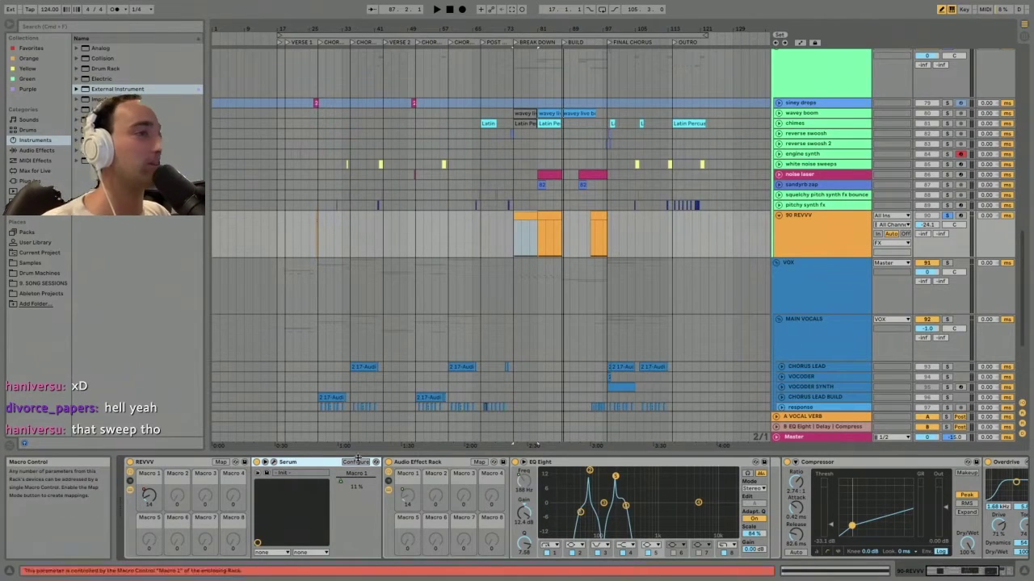
left_click(598, 465)
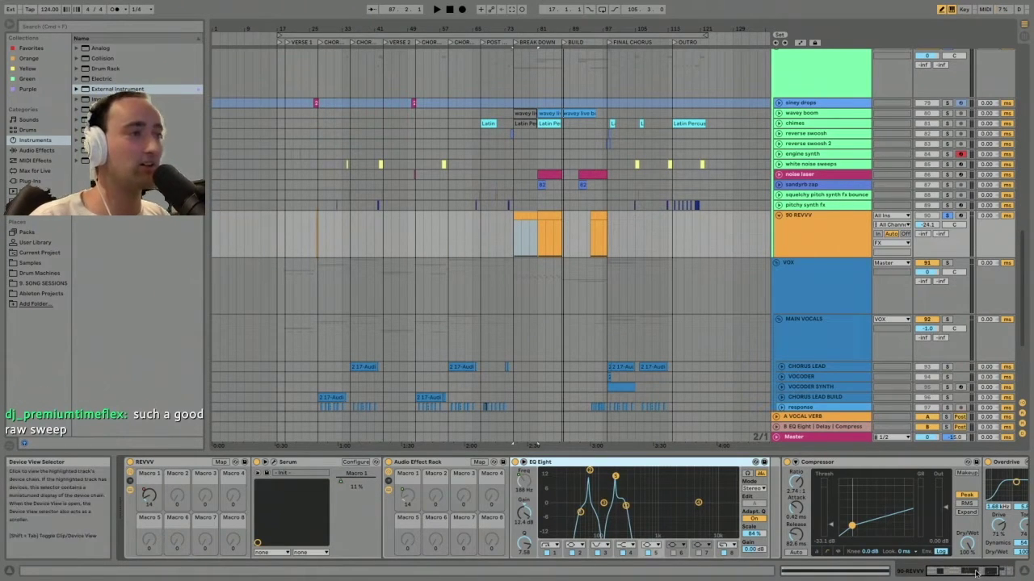
- Solo and expand the noise laser track and play its break down clip from bar 81
left_click(549, 216)
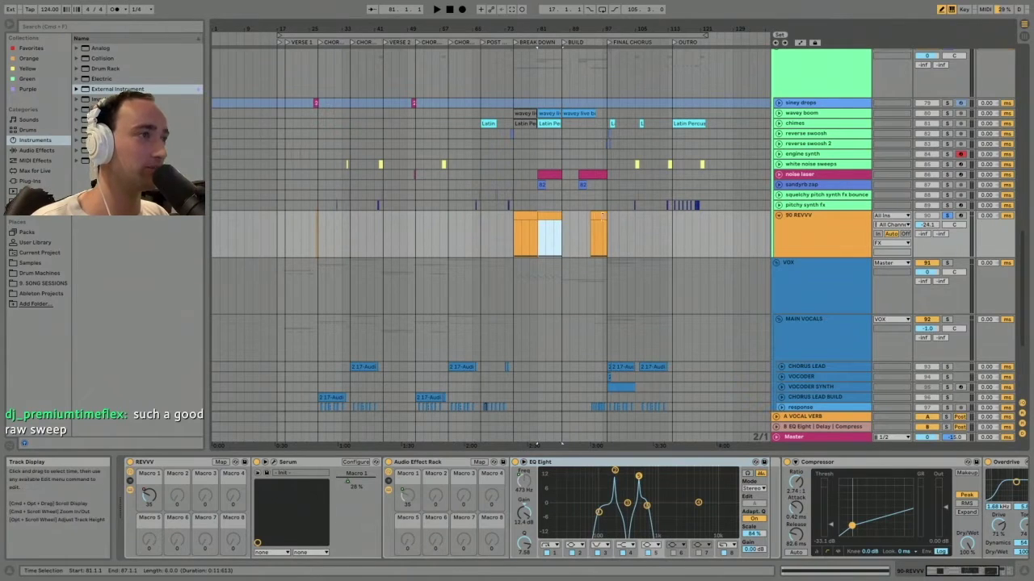
left_click(596, 217)
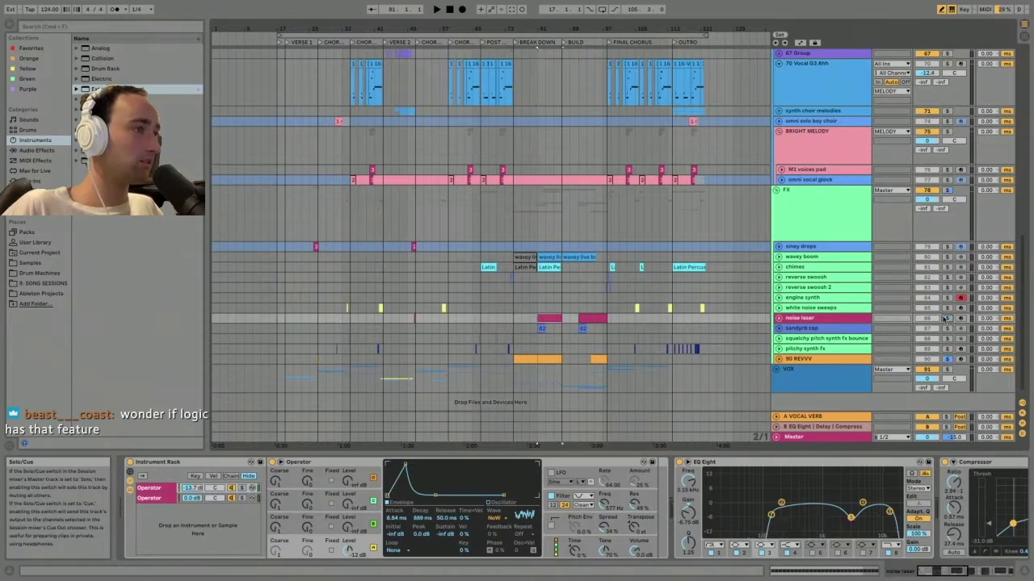
key("space")
left_click(798, 320)
key("u")
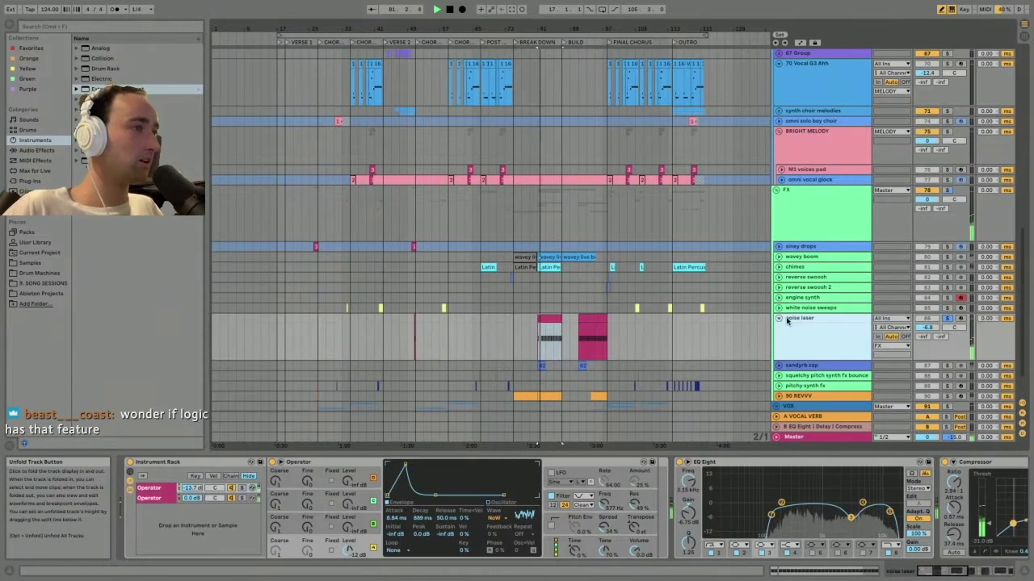
key("space")
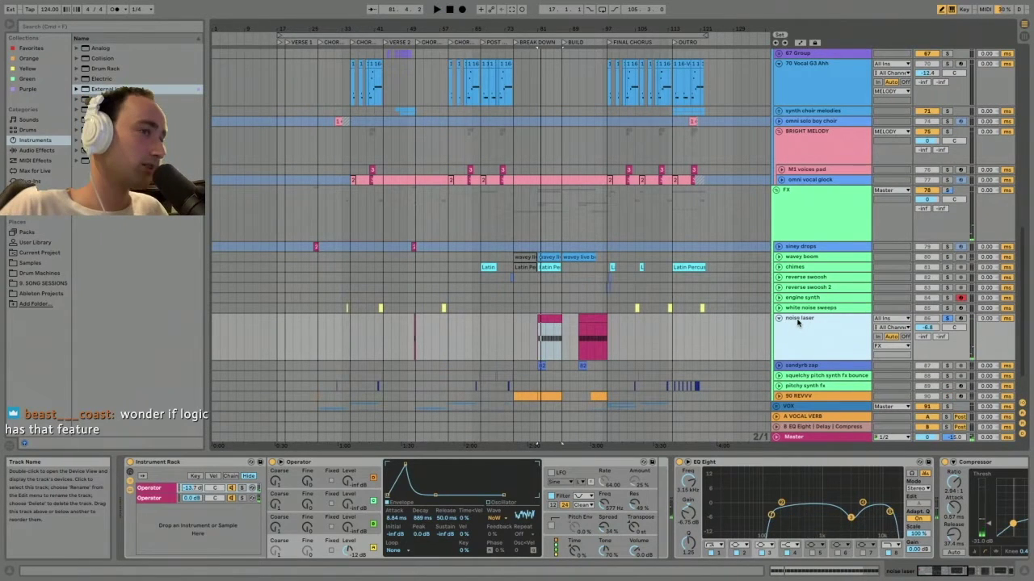
- Solo each of the two Operator chains in the noise laser's Instrument Rack in turn to hear them separately
left_click(160, 491)
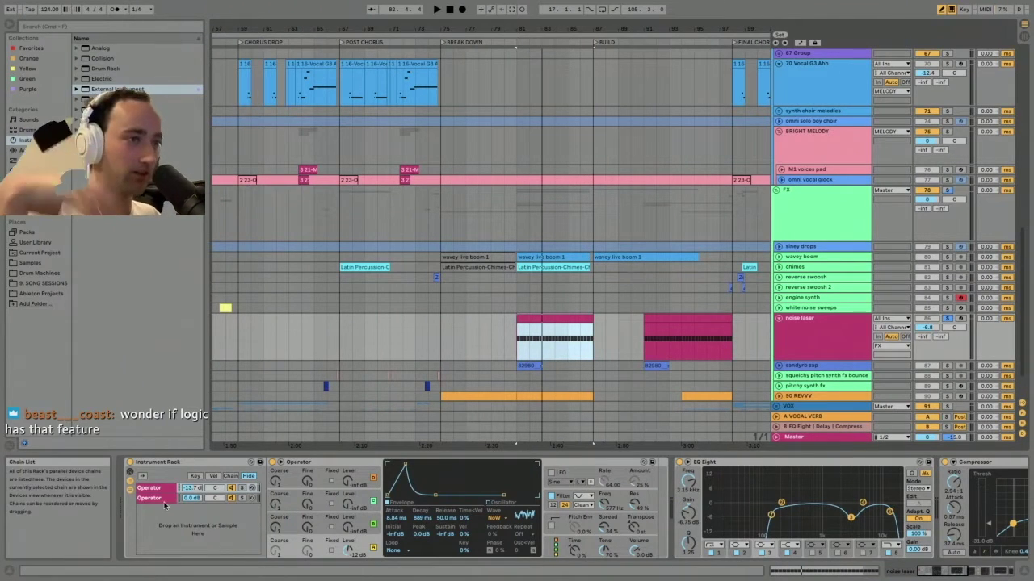
left_click(162, 488)
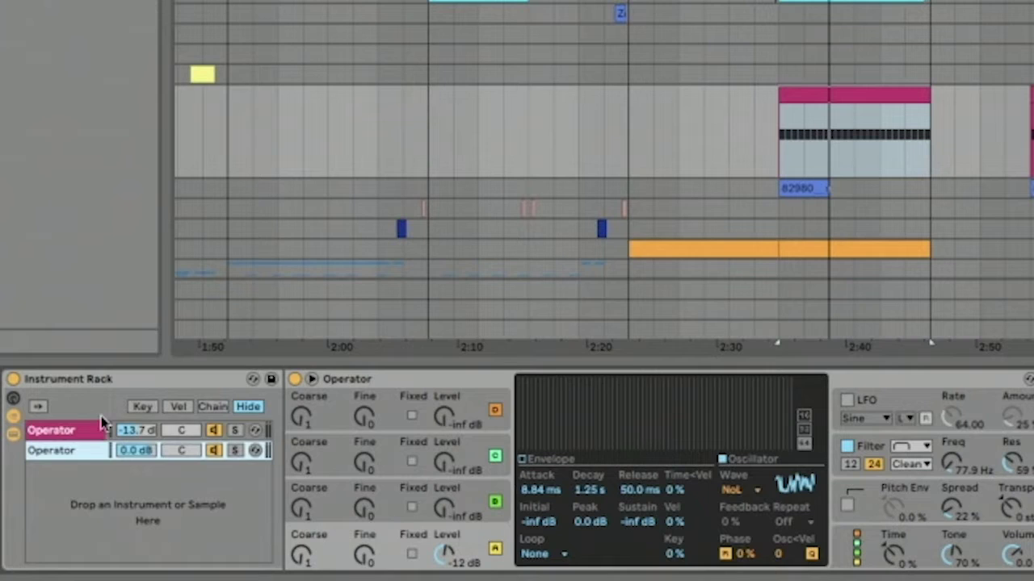
left_click(164, 489)
left_click(235, 430)
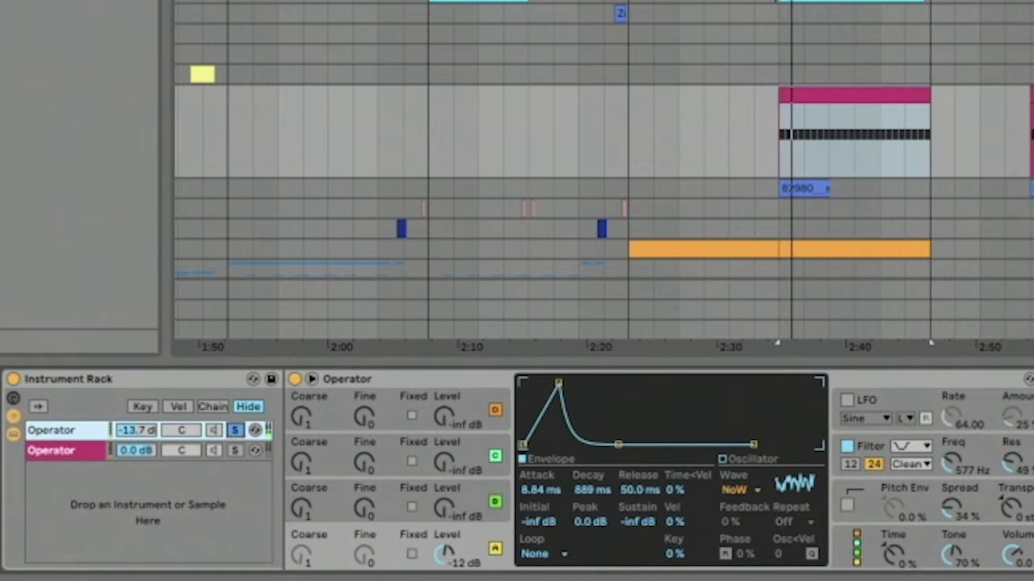
left_click(238, 451)
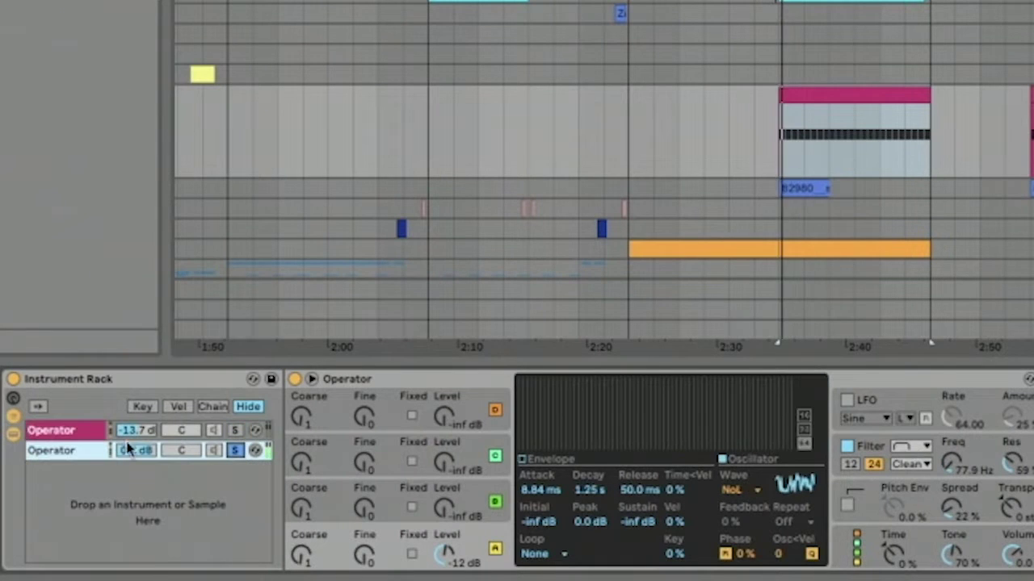
- Compare the filter and oscillator settings of the two Operator chains and solo the upper one
left_click(906, 447)
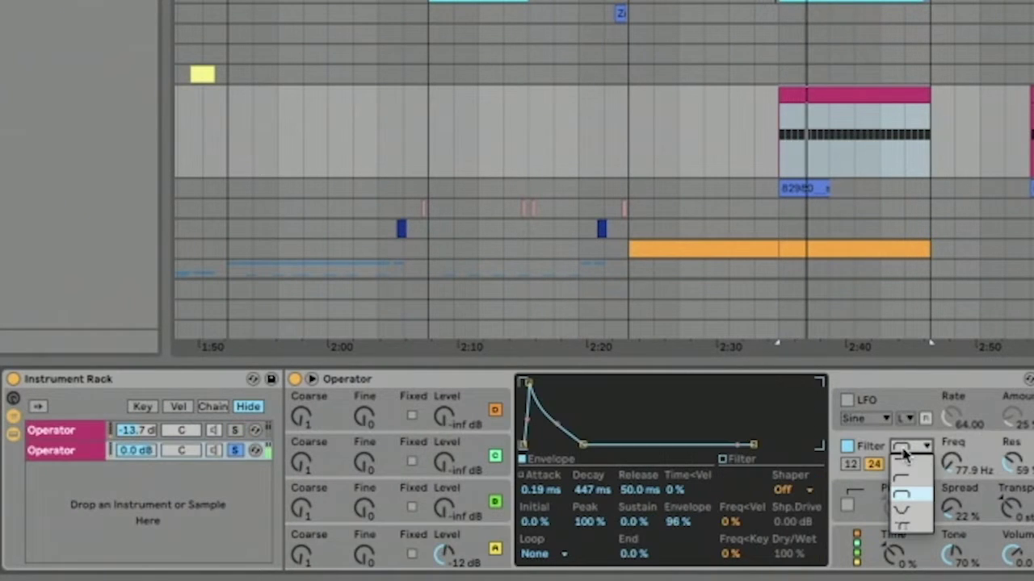
left_click(866, 449)
left_click(67, 431)
left_click(68, 450)
left_click(243, 489)
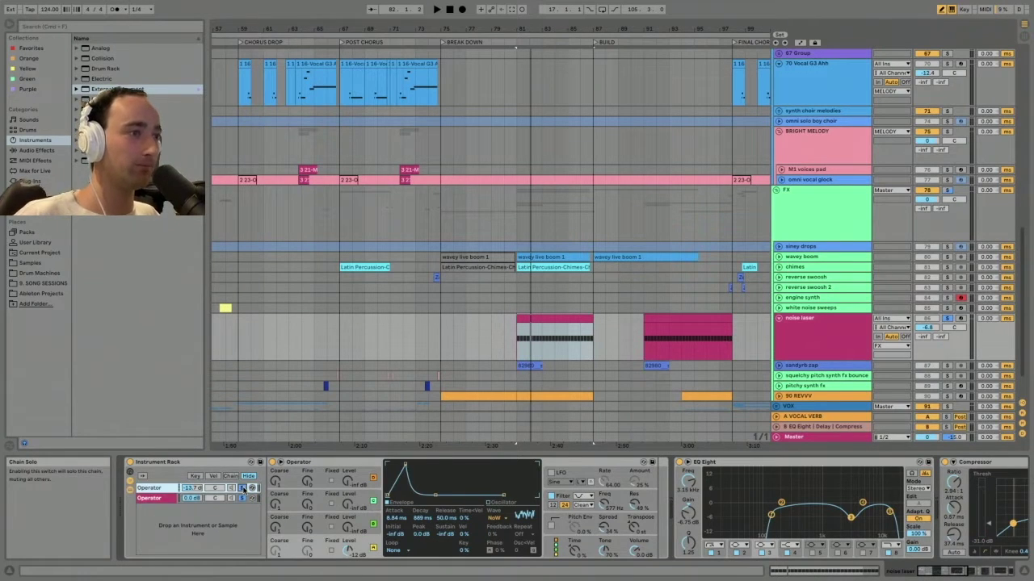
- Examine the noise laser's EQ Eight, Compressor and Multiband Dynamics while playing the clip from bar 81
left_click(502, 508)
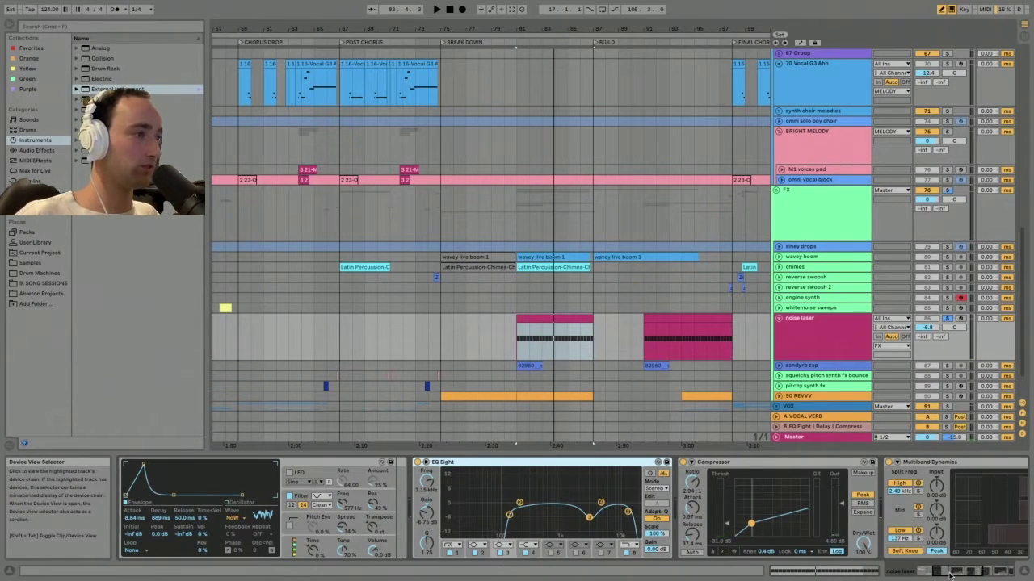
left_click_drag(950, 576, 971, 575)
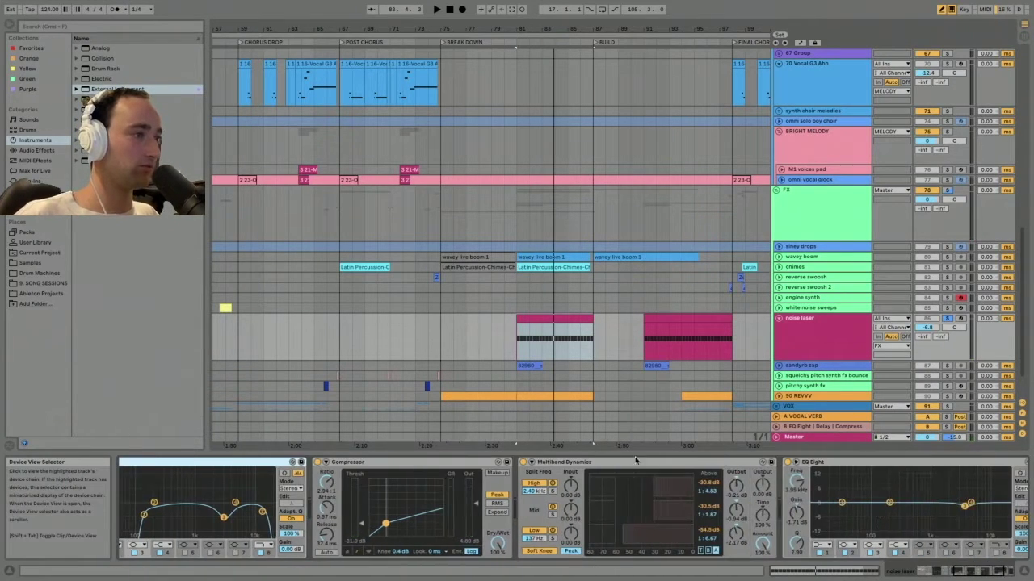
key("space")
key("space")
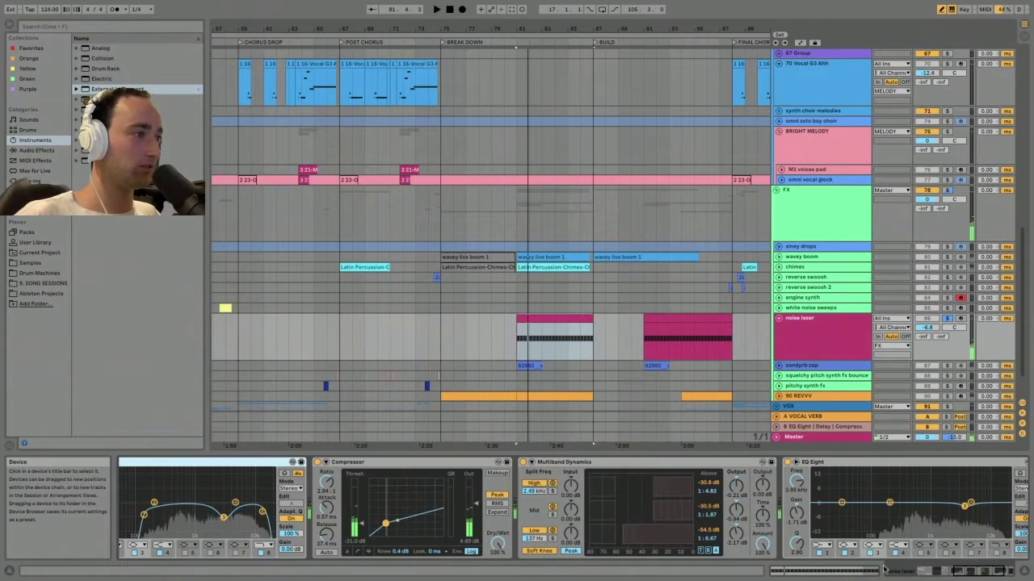
- Examine the second EQ Eight and LittlePlate ending the noise laser's chain while playing the clip from bar 81
scroll(974, 571, "down", 3)
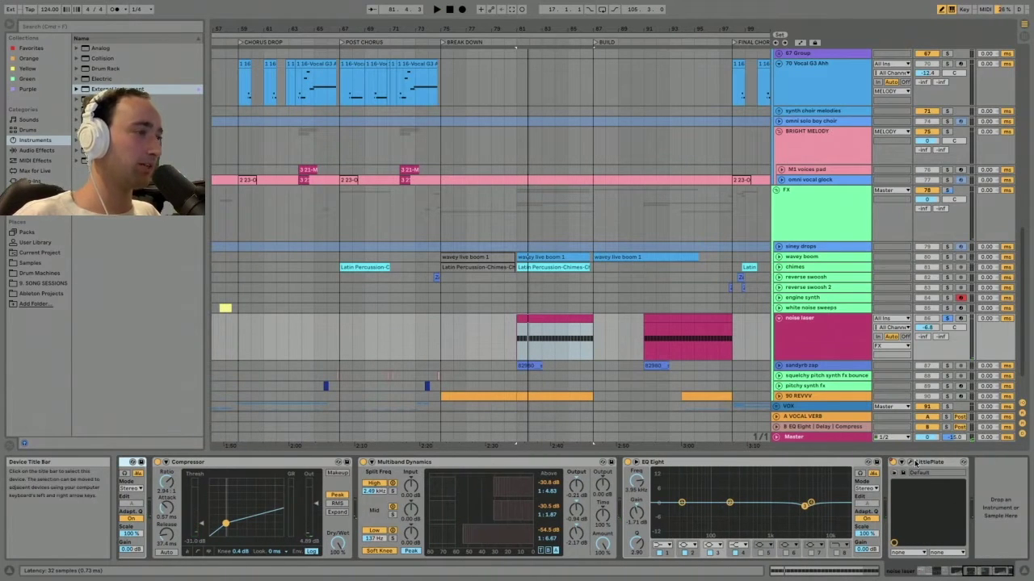
key("space")
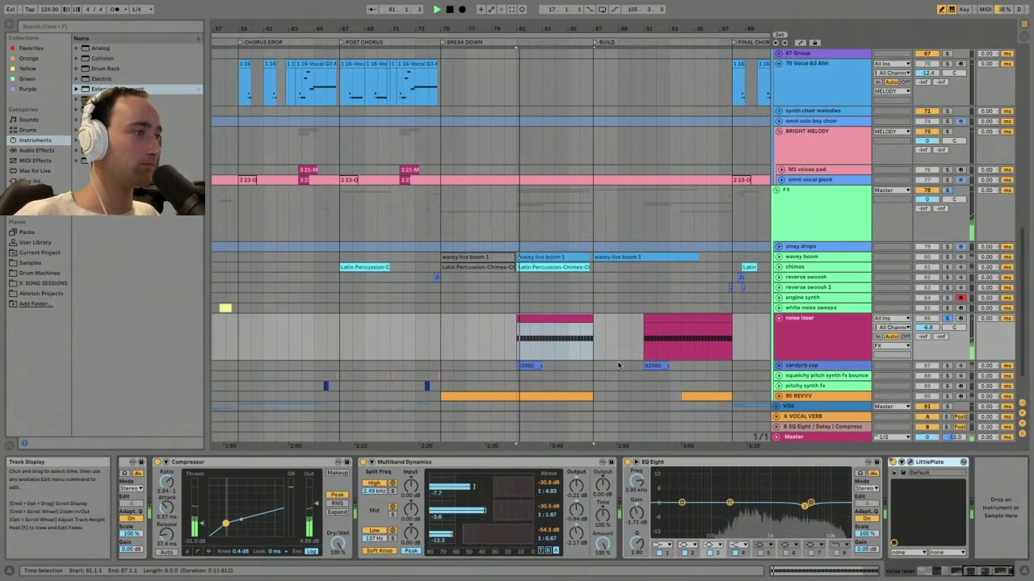
left_click(664, 321)
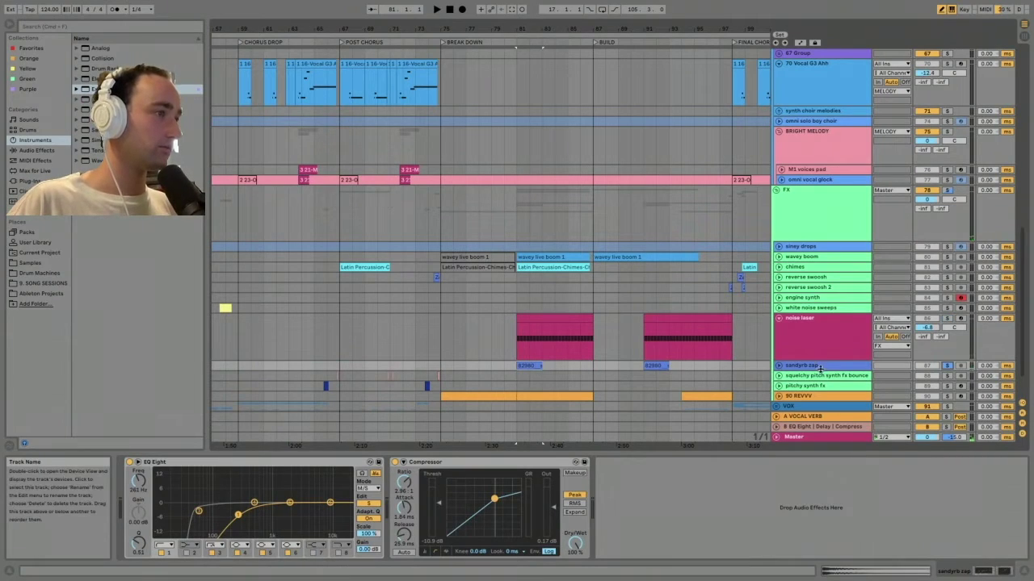
- Solo the sandyrb zap track, play it from bar 81 and unfold it to show its waveforms
left_click(817, 368)
key("space")
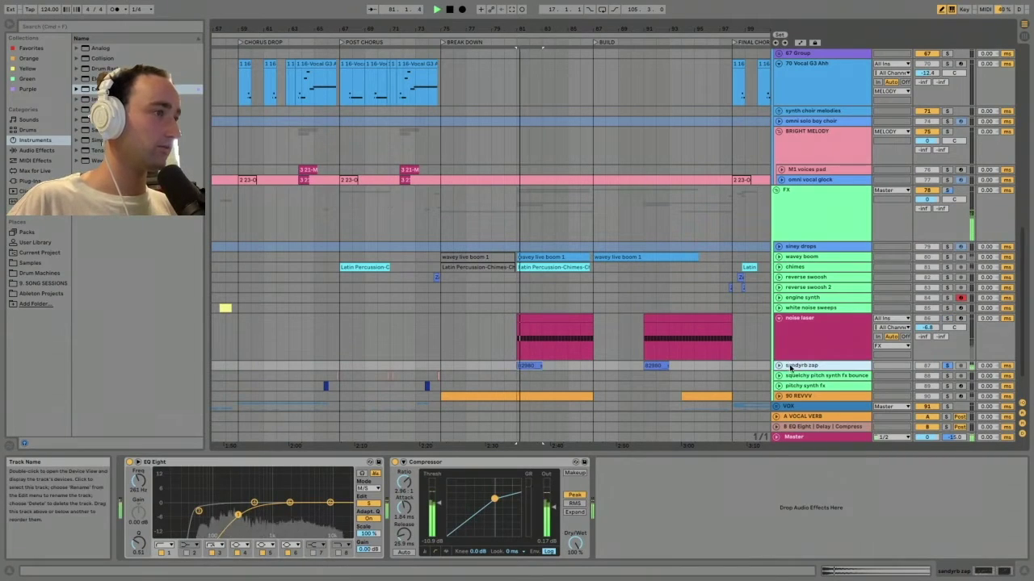
key("space")
left_click(780, 366)
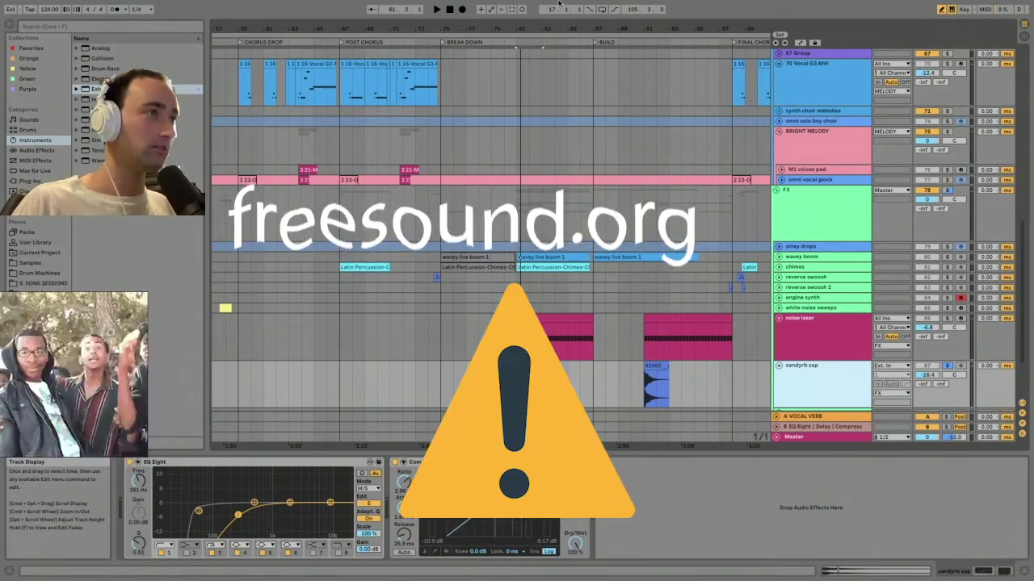
- Inspect the sandyrb zap clip at bar 81 up close, play it and select its repeat at bar 91
left_click_drag(539, 29, 533, 89)
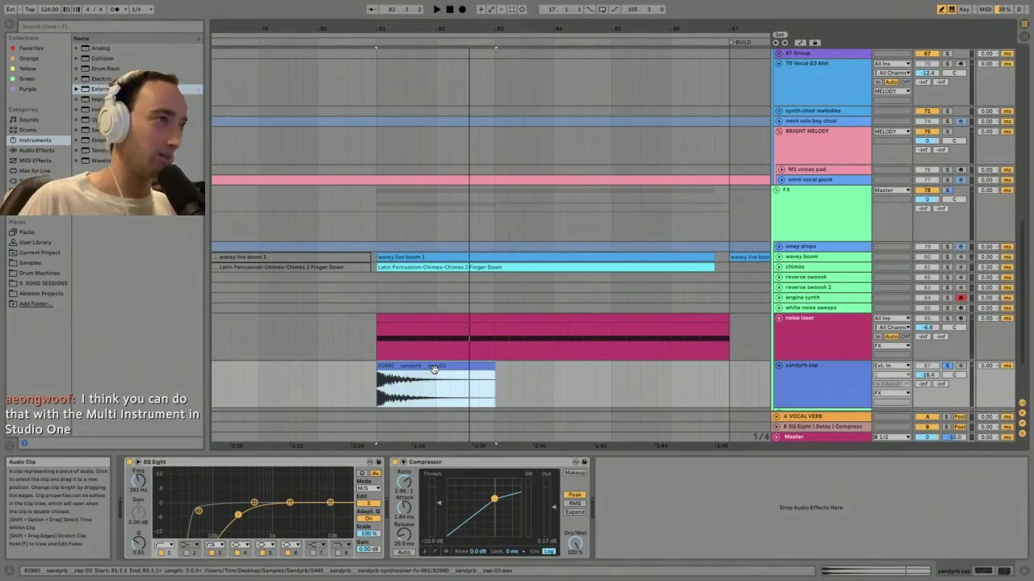
left_click_drag(461, 28, 461, 0)
key("space")
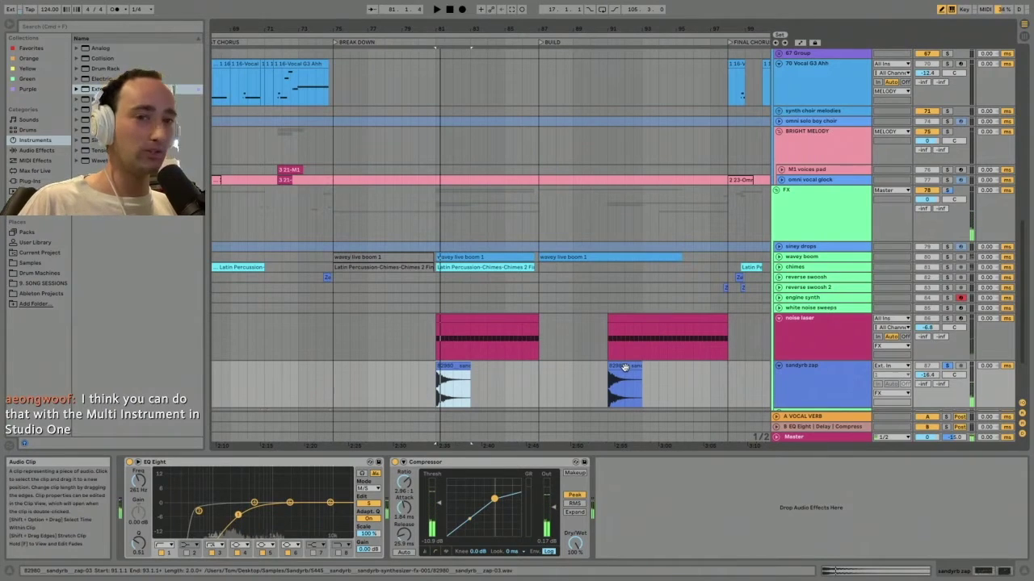
left_click(624, 367)
key("space")
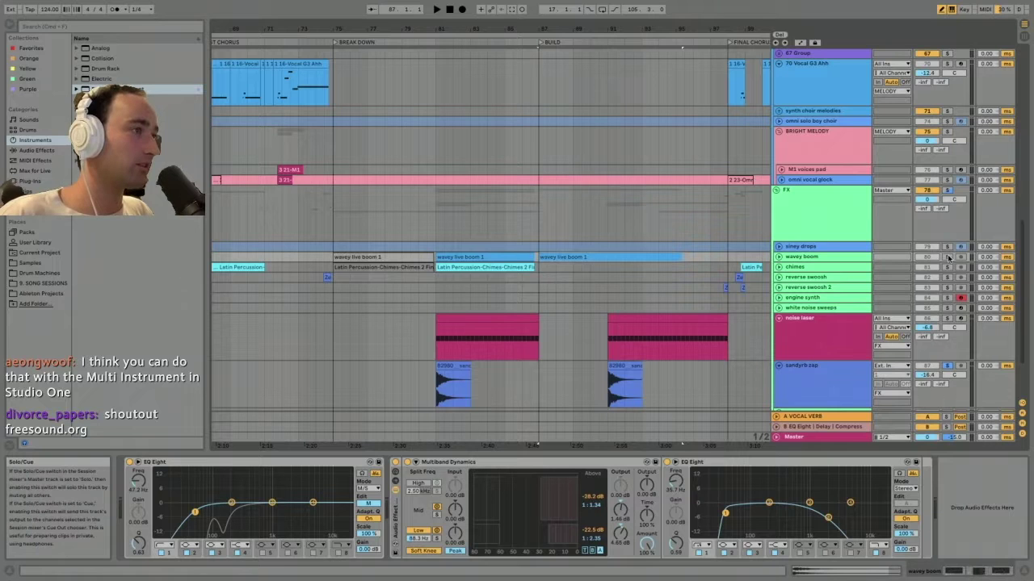
- Play the soloed wavey boom track from bar 87, unfold it and select its clip at bar 81
key("space")
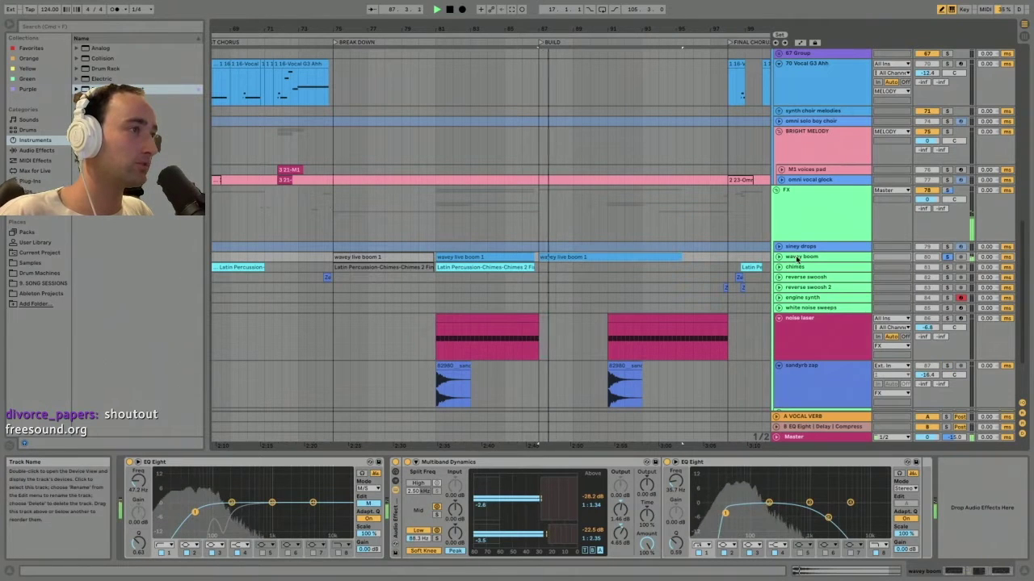
left_click(779, 257)
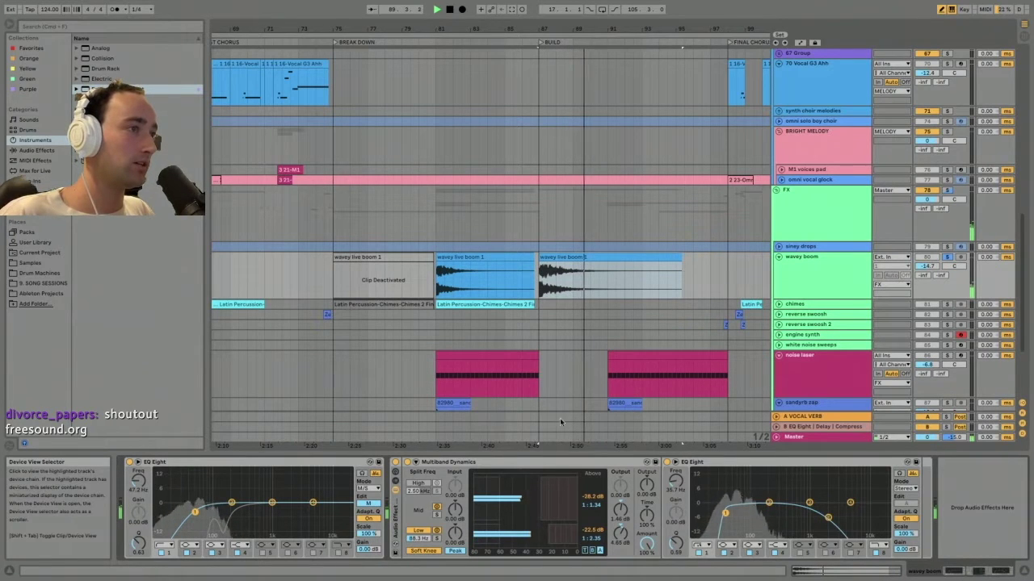
left_click(479, 258)
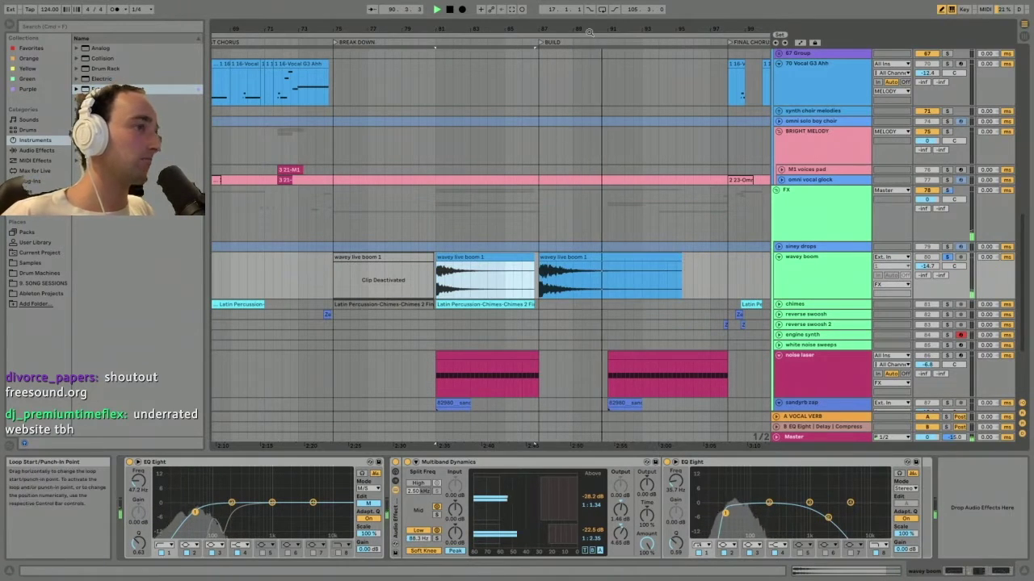
- Open the wavey live boom 1 clip in the build section and inspect its Transpose setting
left_click_drag(592, 29, 592, 22)
double_click(605, 278)
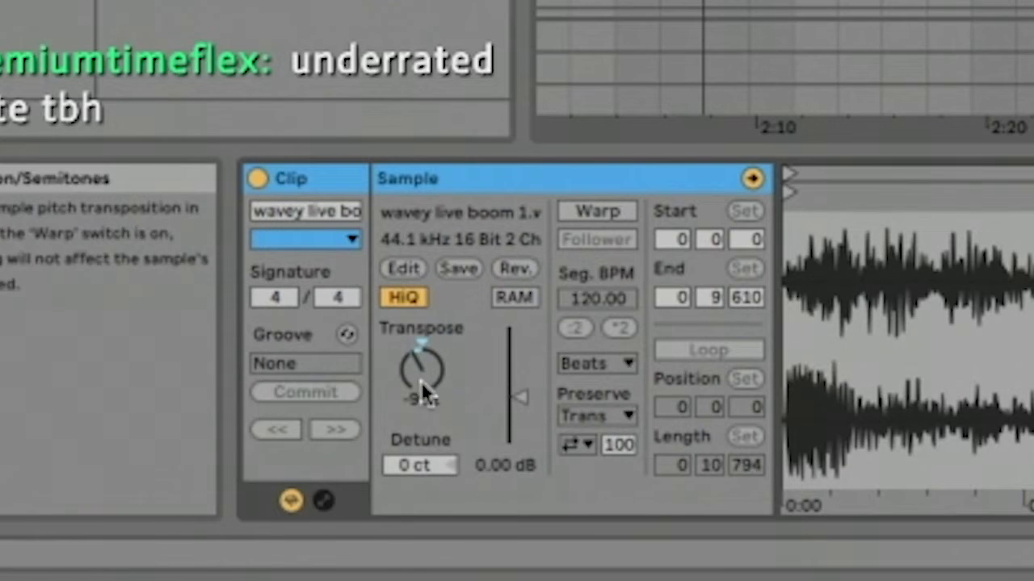
left_click_drag(174, 513, 175, 533)
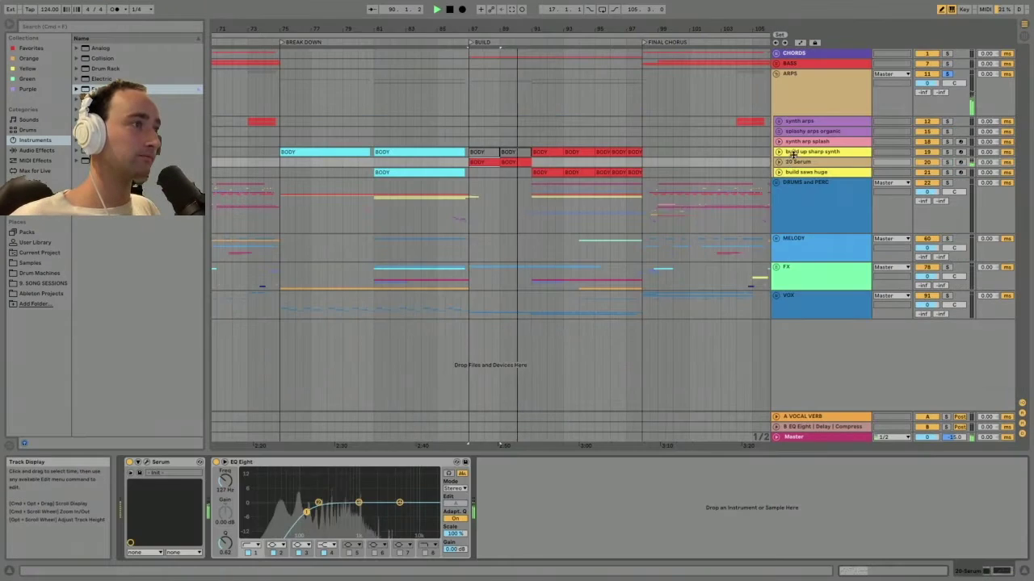
- Unfold the 20 Serum track while the build plays and inspect the notes of its BODY clip at bar 87
left_click(779, 162)
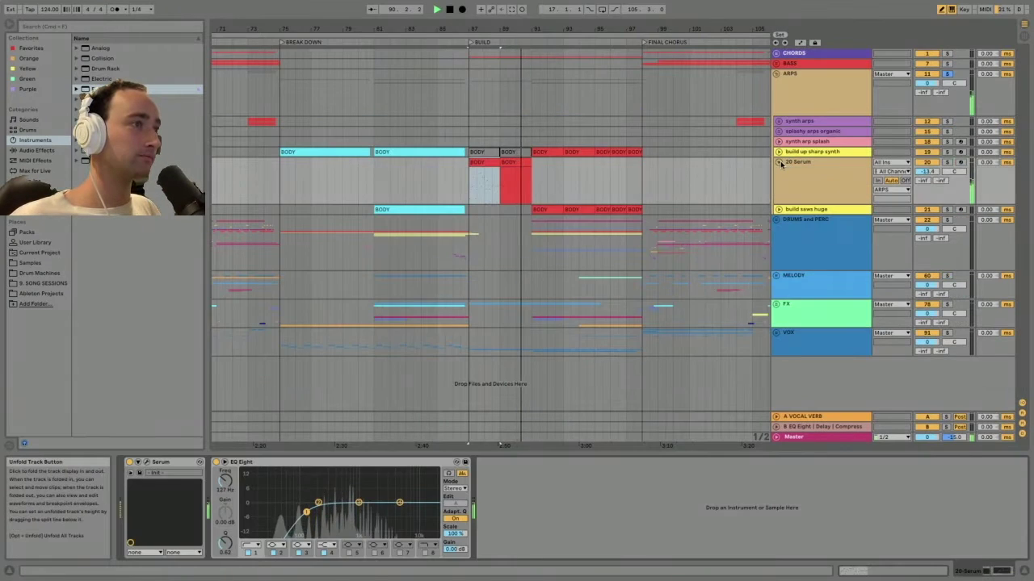
key("space")
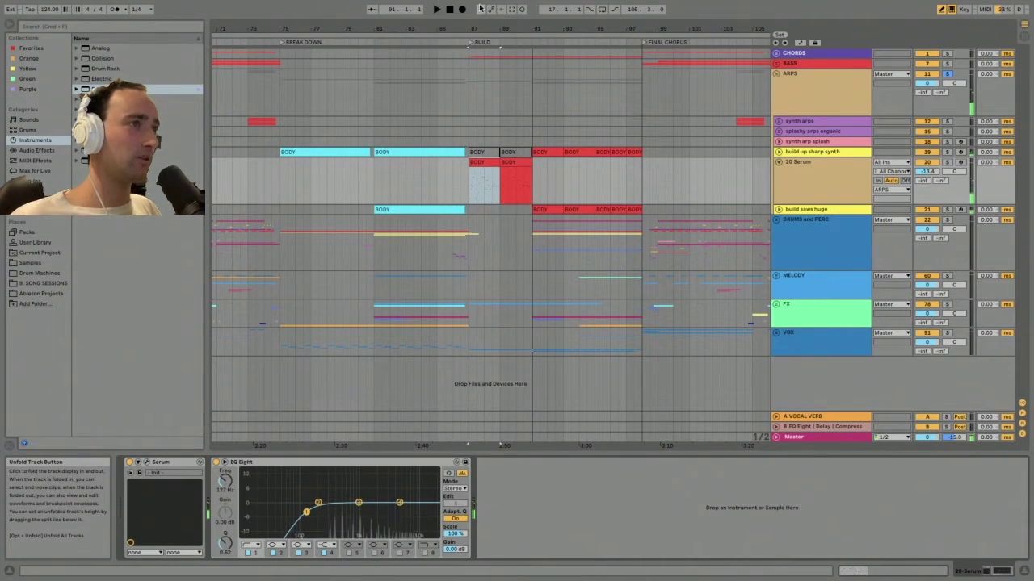
left_click_drag(483, 29, 483, 72)
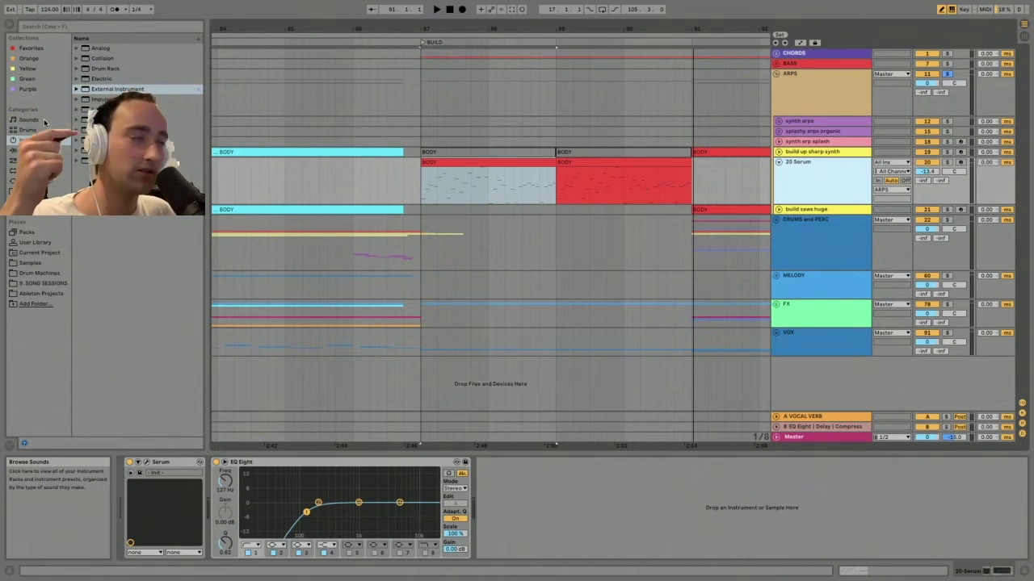
left_click_drag(493, 31, 491, 74)
left_click(497, 162)
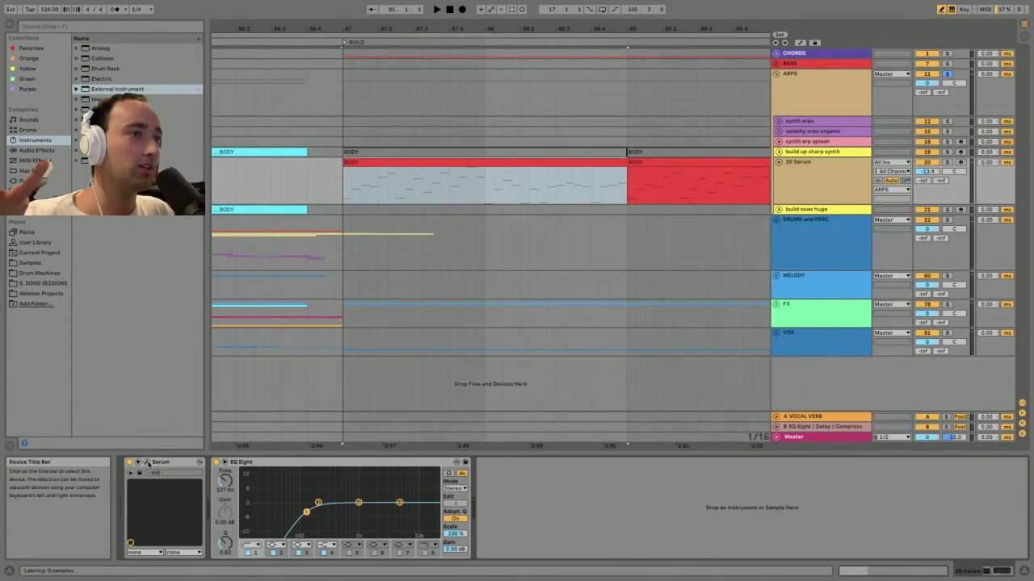
- Examine the 20 Serum track's Serum patch while playing from bar 87, with its window moved aside, and close it
key("super+alt+p")
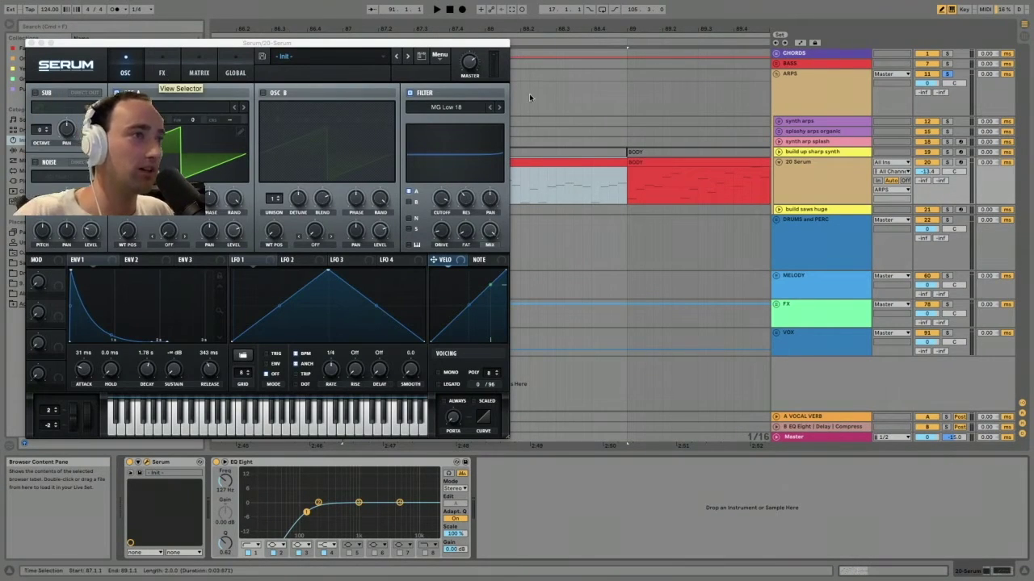
key("space")
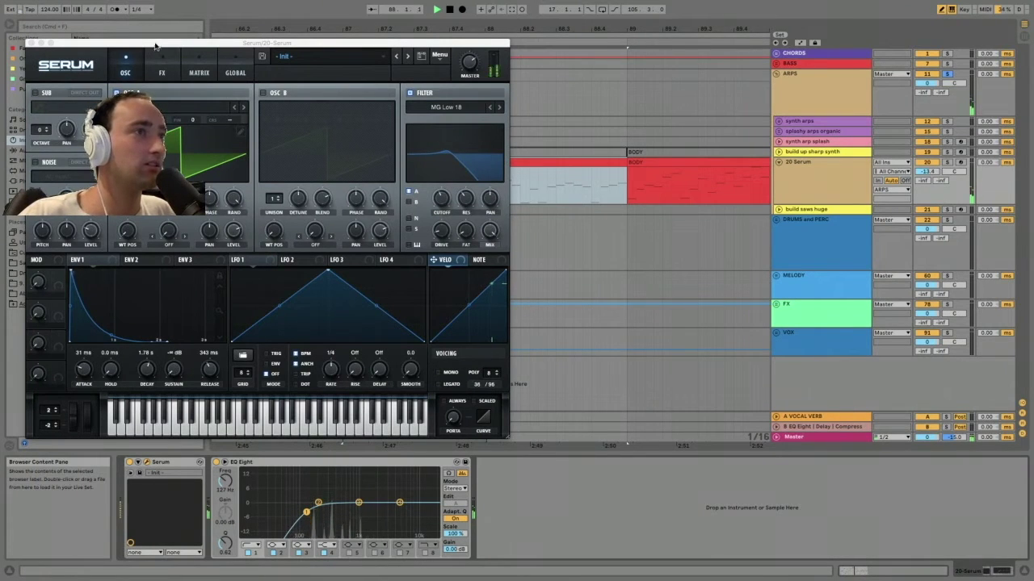
left_click_drag(155, 46, 451, 46)
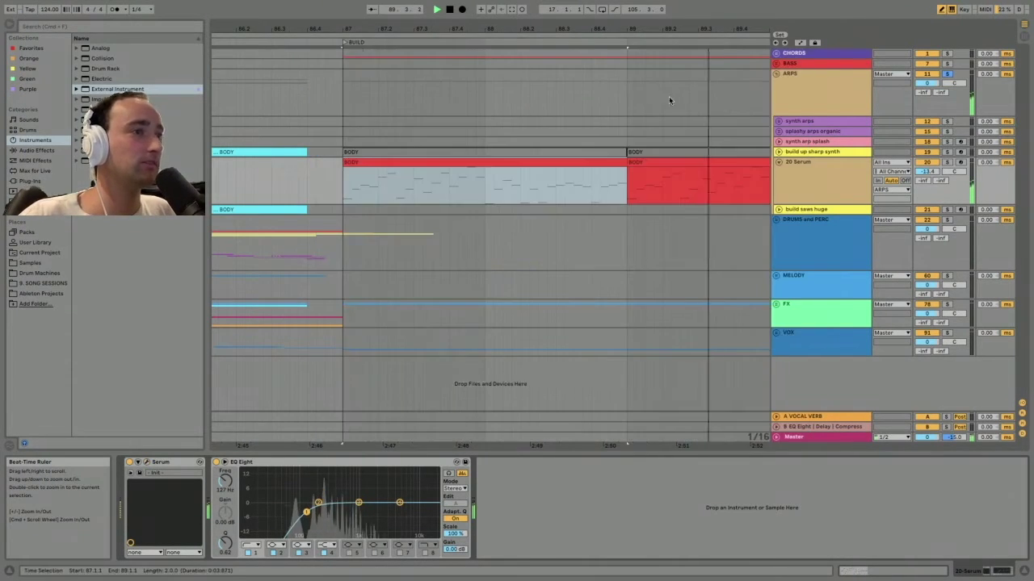
left_click(326, 44)
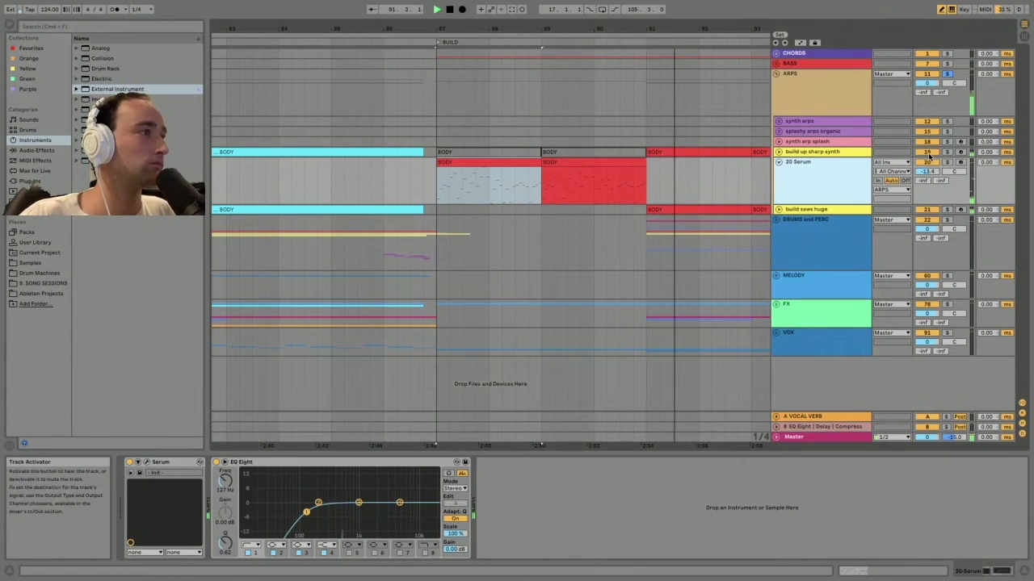
- Show the build up sharp synth's device chain and listen to the build section with the ARPS group soloed
left_click(824, 151)
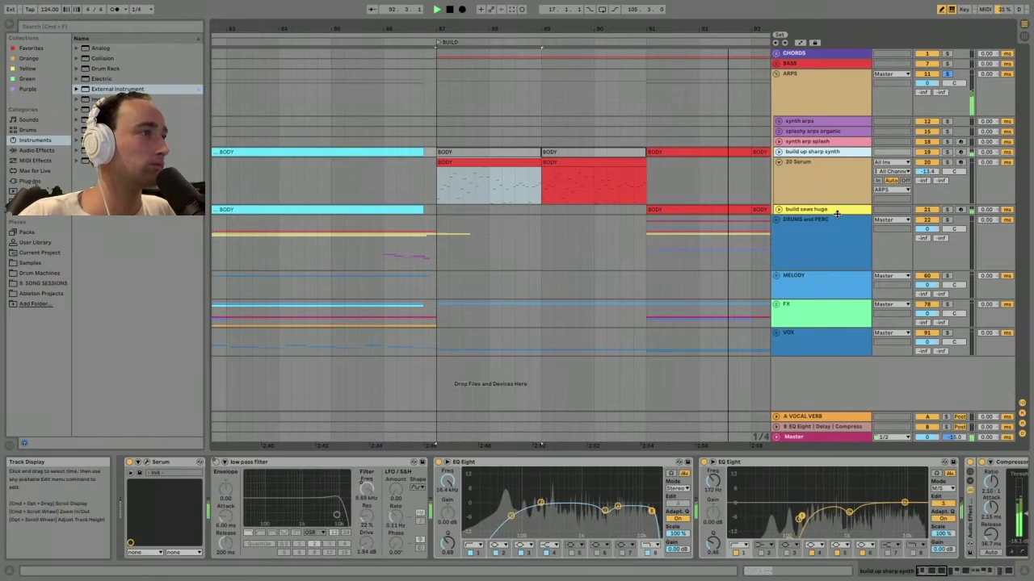
left_click_drag(755, 31, 697, 31)
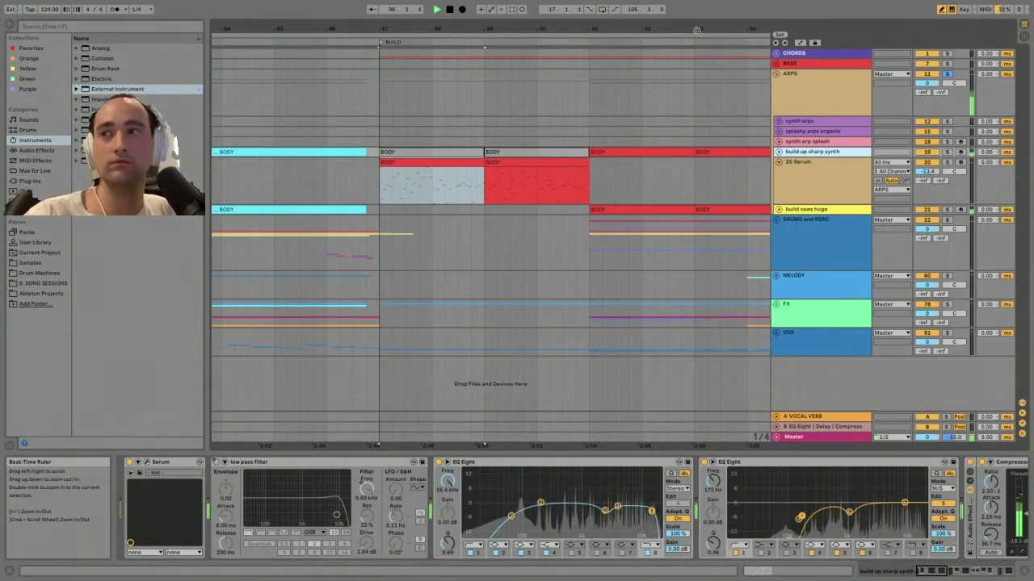
mouse_move(697, 4)
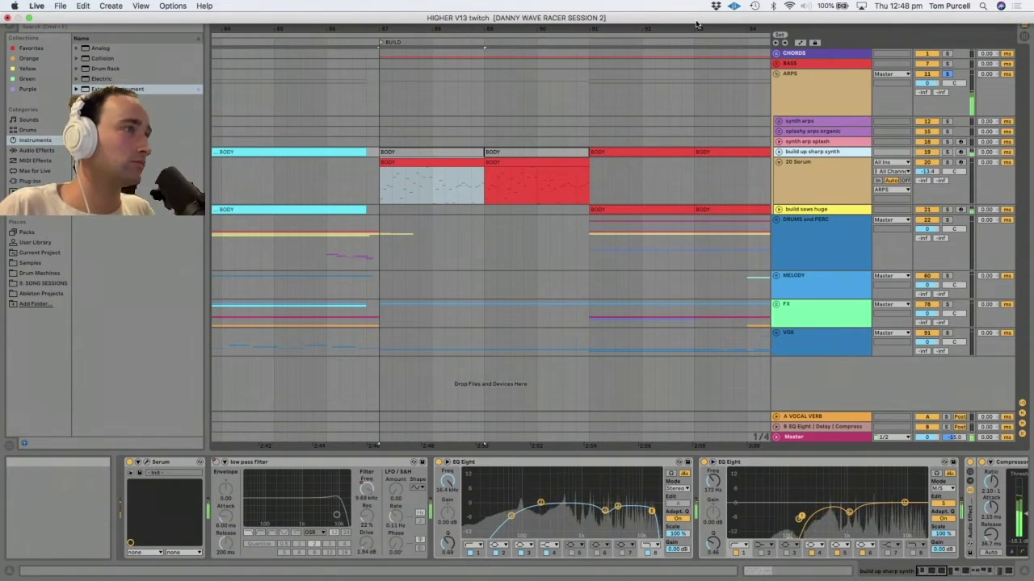
- Solo the synth arps group, play it from bar 104 and unfold it to show its two saw arp tracks
left_click(709, 123)
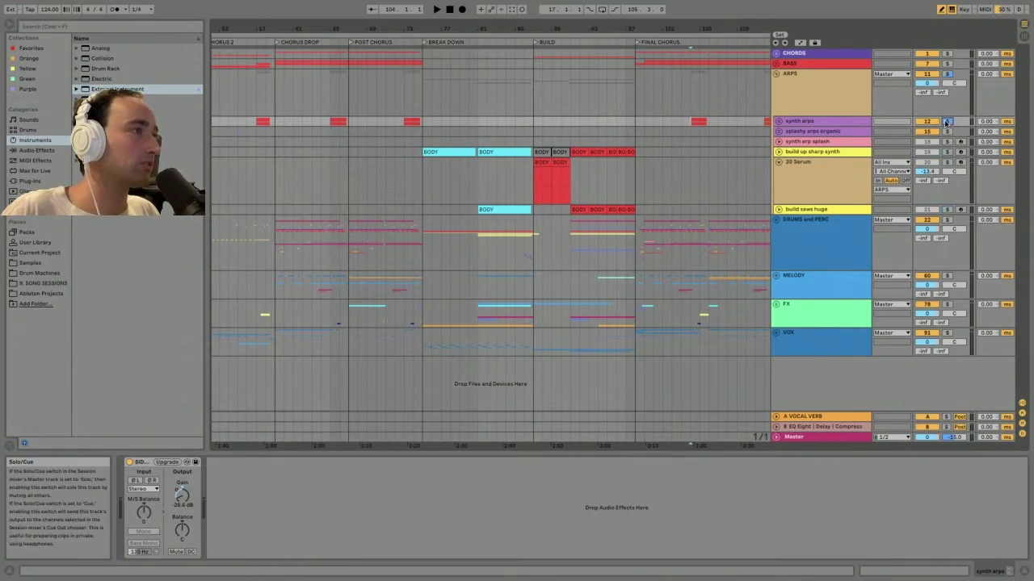
key("space")
left_click(780, 121)
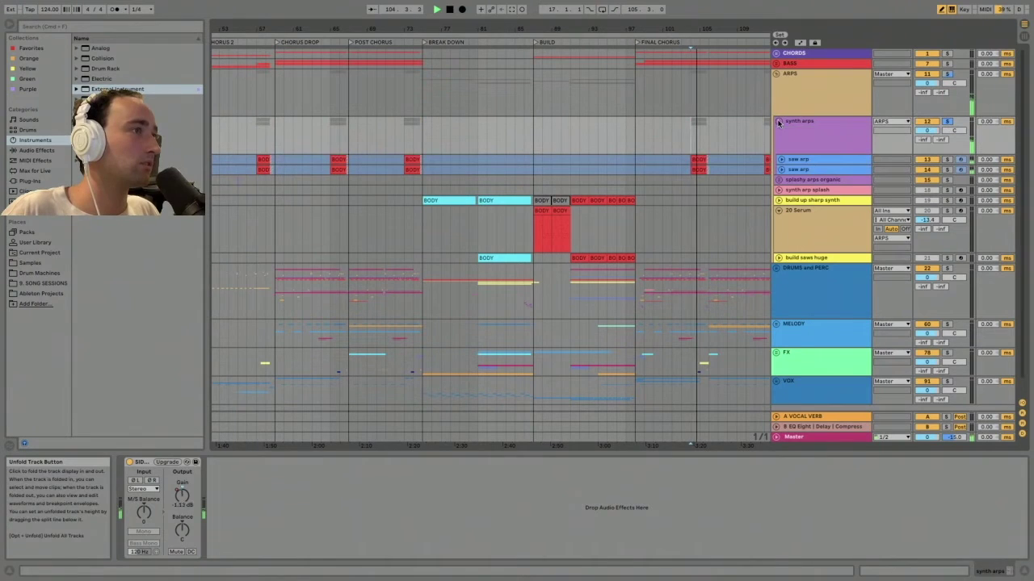
- Compare the Arpeggiator, Sylenth1, EQ Eight and Compressor chains of both saw arp tracks and solo the upper one
left_click(798, 160)
left_click(804, 170, "shift")
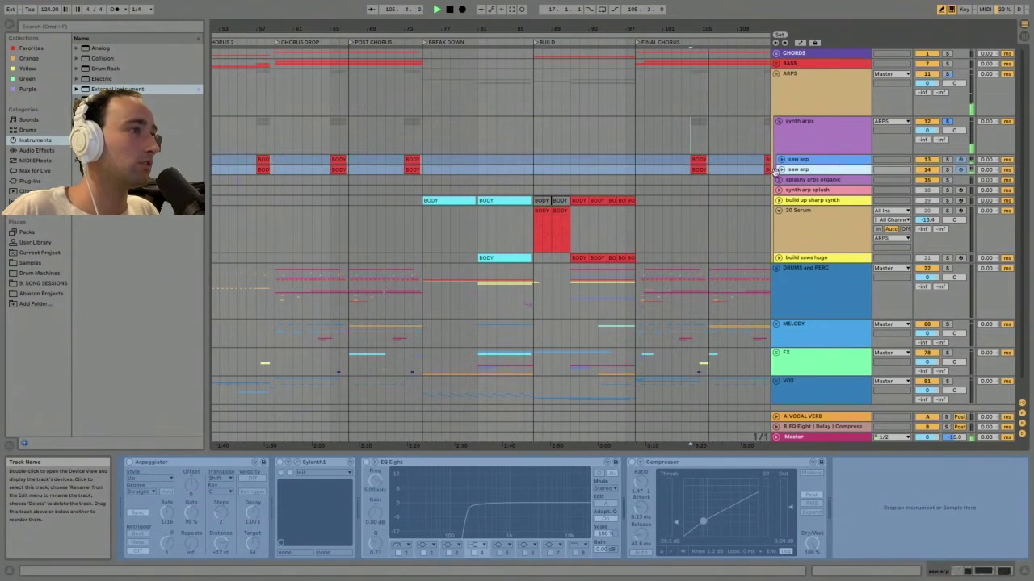
key("space")
left_click(800, 160)
left_click(947, 160)
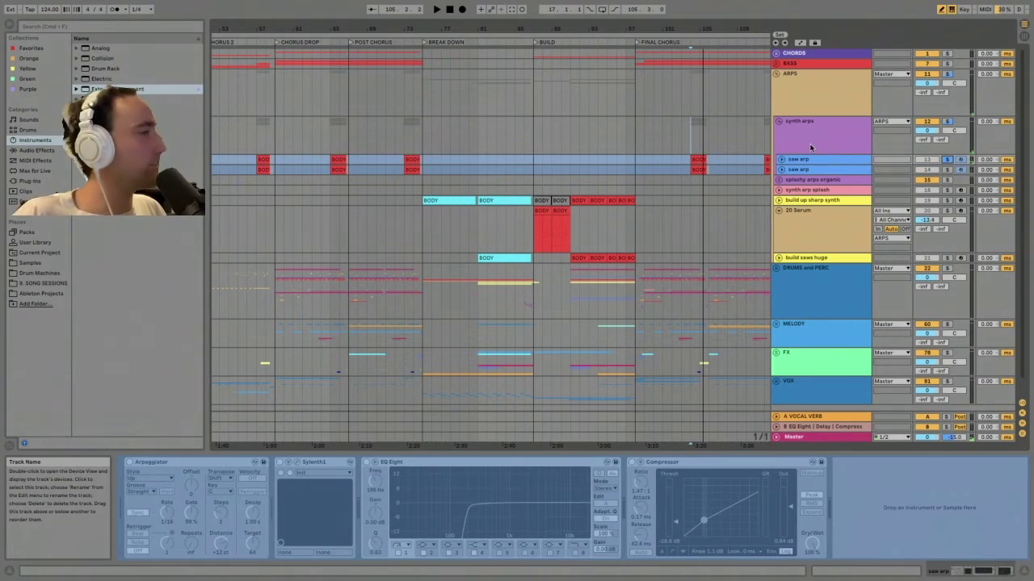
left_click(792, 147)
left_click(791, 161)
left_click(796, 169)
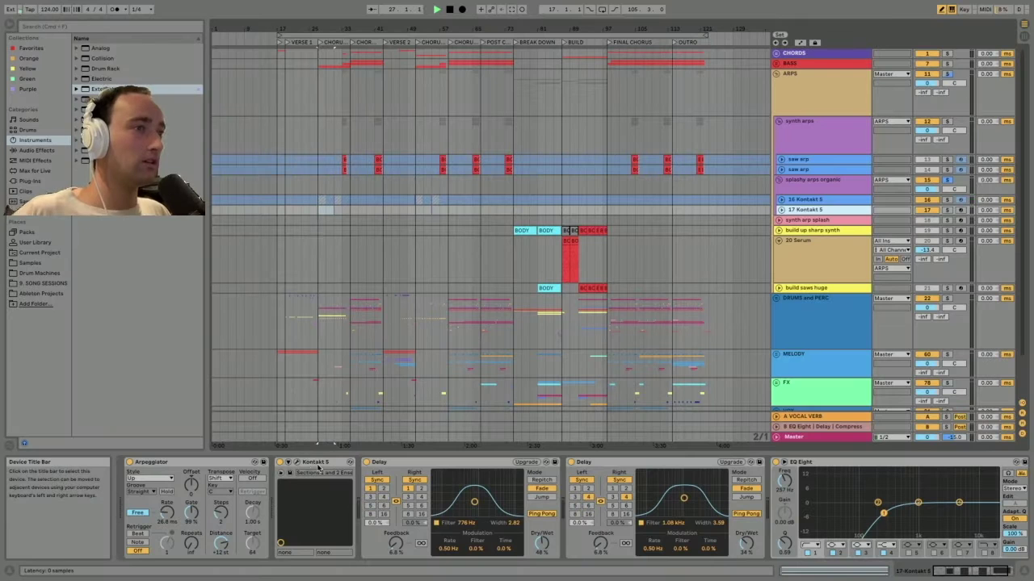
- Open the 17 Kontakt 5 track's Session Strings Pro instrument and inspect its Main and Keyswitch pages
key("space")
left_click(297, 463)
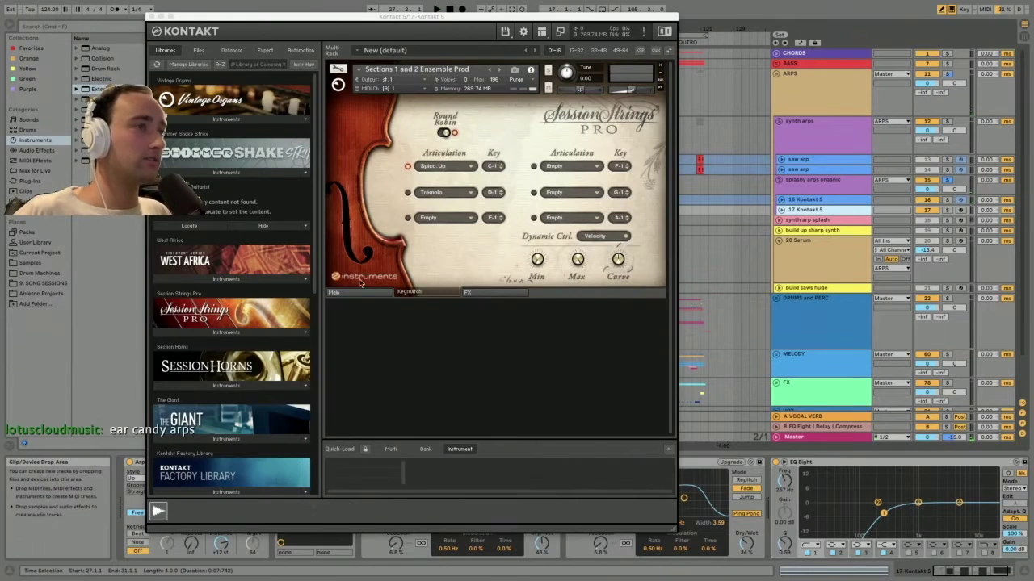
left_click(359, 295)
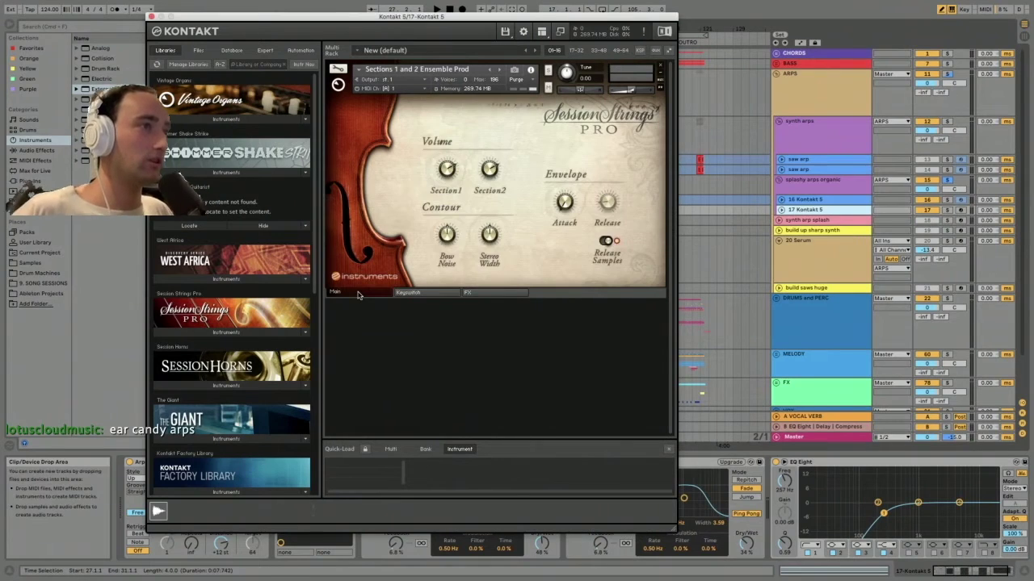
left_click(409, 291)
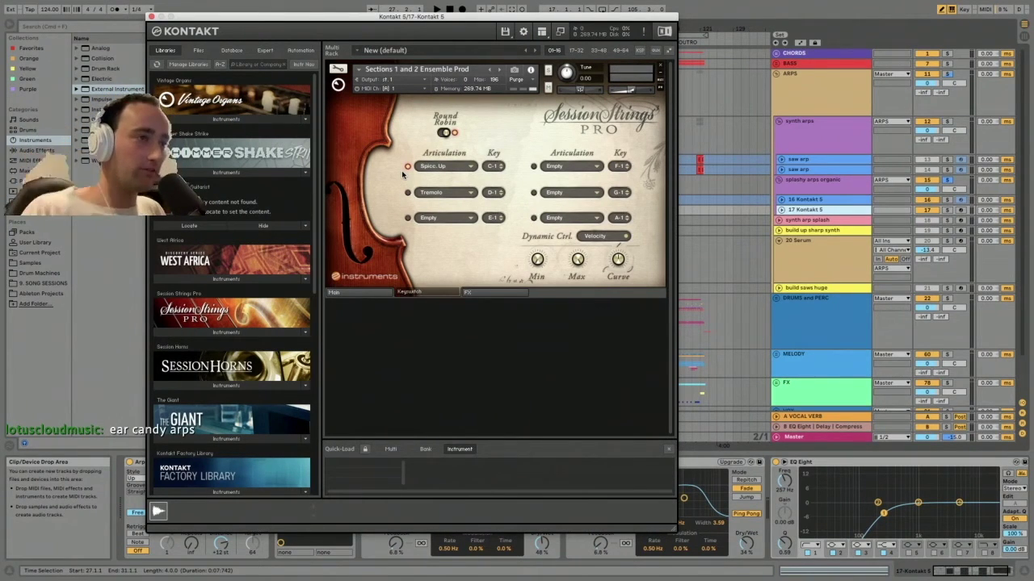
- Play the splashy arps organic group from bar 27 and move the Kontakt window off the arrangement
key("space")
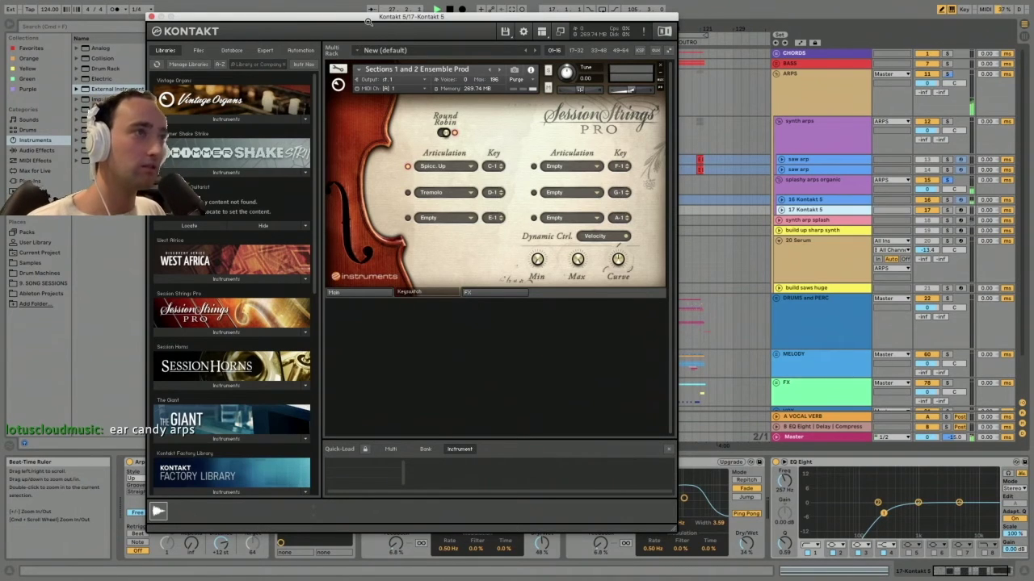
left_click_drag(375, 18, 452, 32)
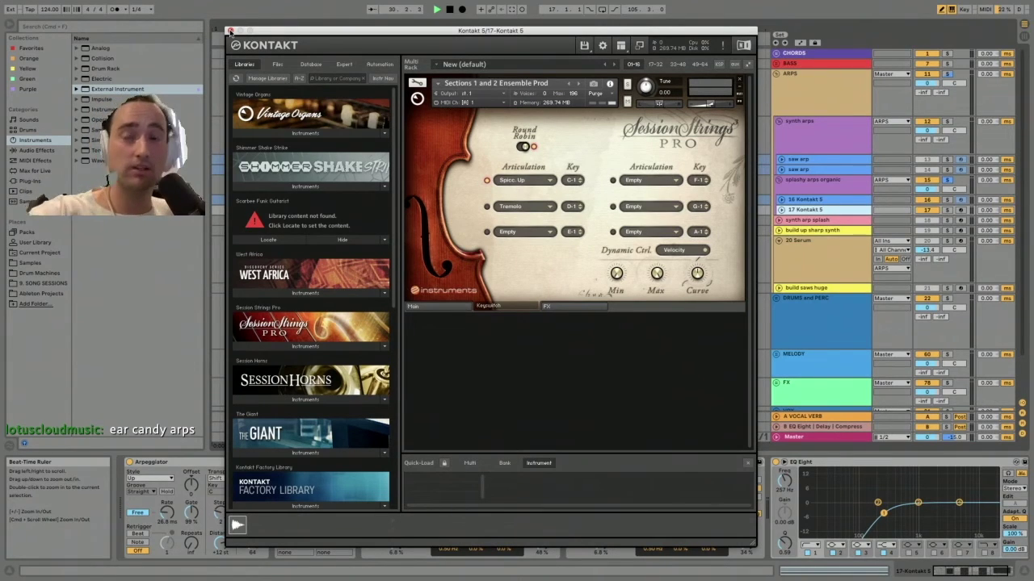
left_click_drag(311, 33, 454, 18)
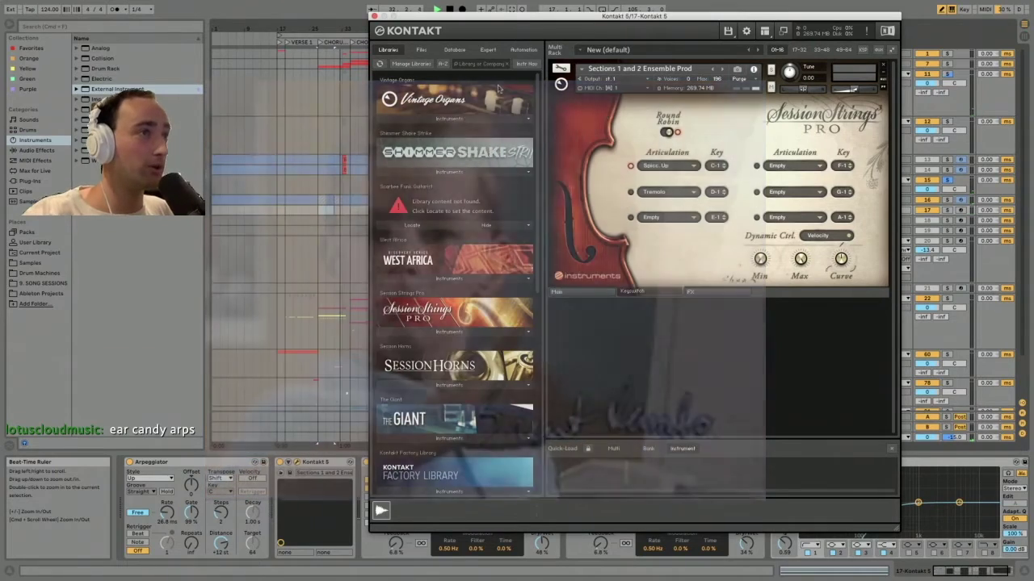
- Close the 17 Kontakt 5 instrument window, then unfreeze the 16 Kontakt 5 track and open its Session Strings Pro instrument
left_click(375, 16)
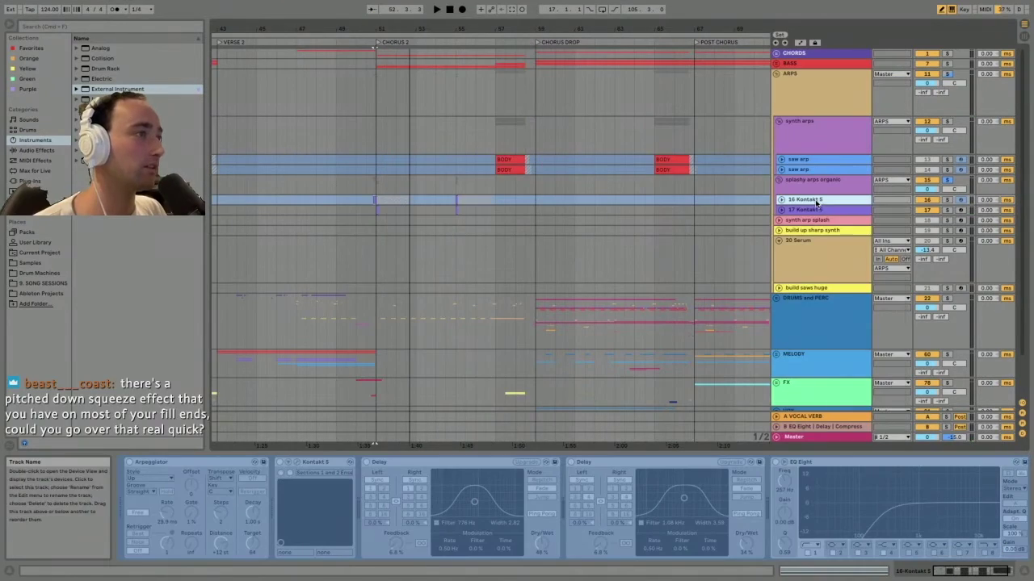
right_click(815, 200)
left_click(843, 267)
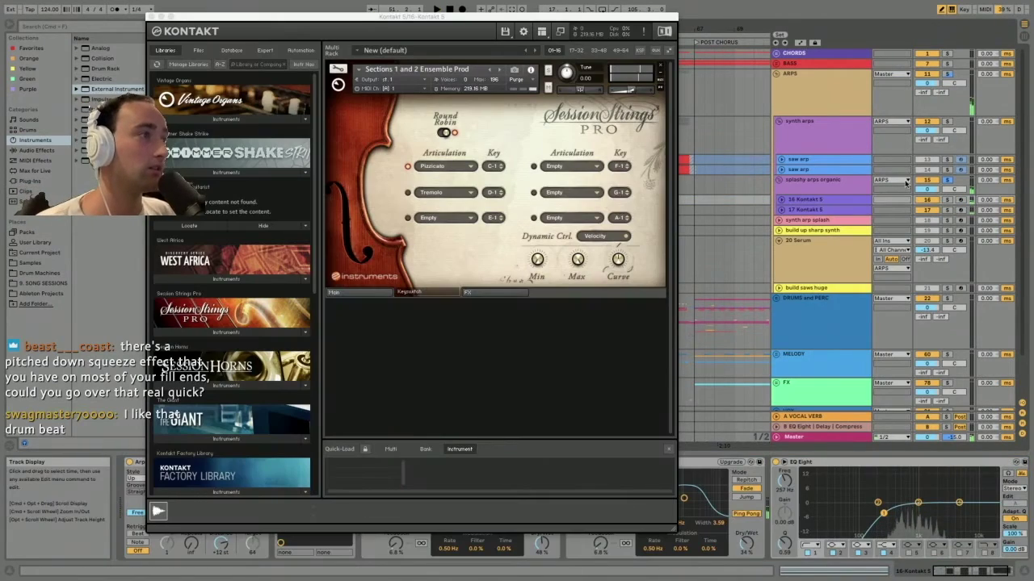
- Audition the 16 and 17 Kontakt 5 tracks in solo, leave 16 Kontakt 5 soloed, and close its Kontakt window
left_click(948, 200)
key("space")
left_click(948, 211)
left_click(948, 210)
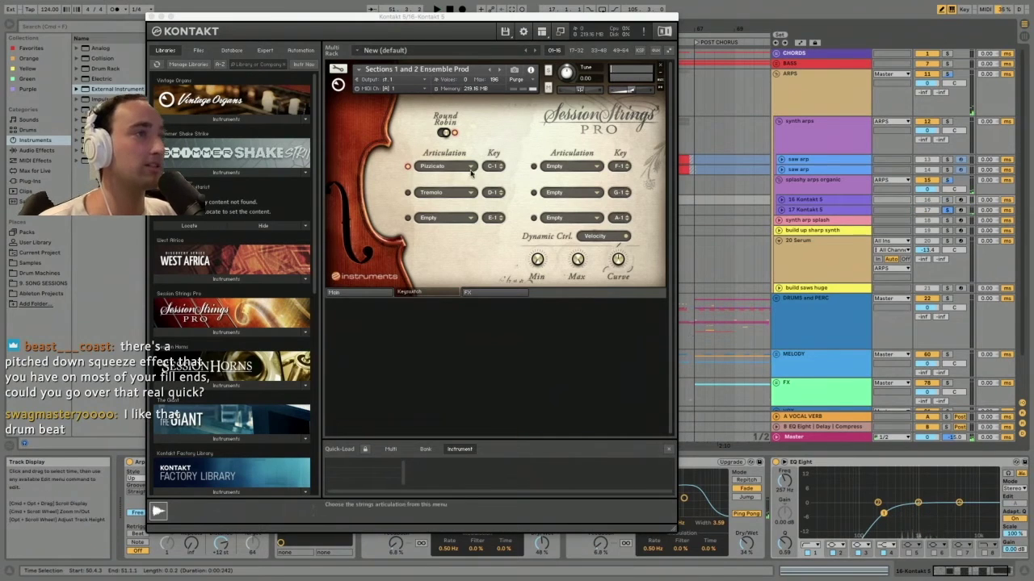
left_click(860, 209)
key("space")
left_click(861, 200)
left_click(948, 200)
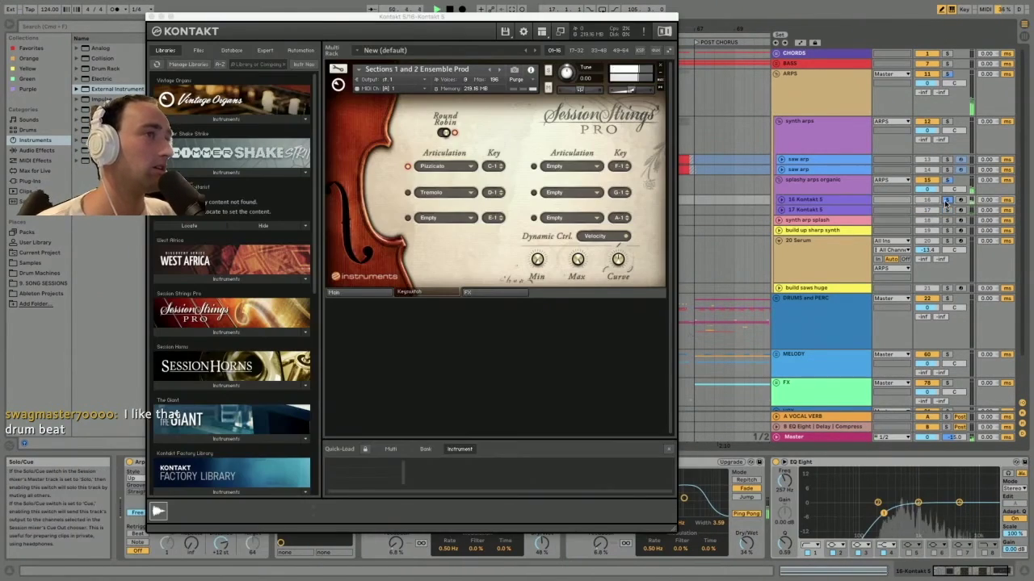
key("space")
left_click(150, 16)
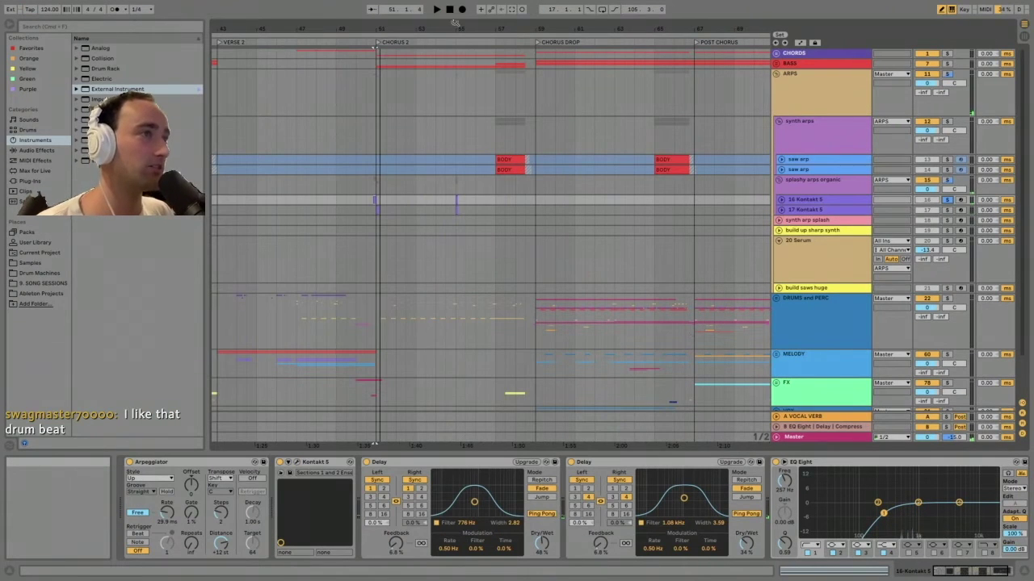
- Solo the squelchy pitch synth fx bounce track in the FX group and examine the waveform of its first frozen clip at bar 70.4
left_click_drag(464, 21, 471, 28)
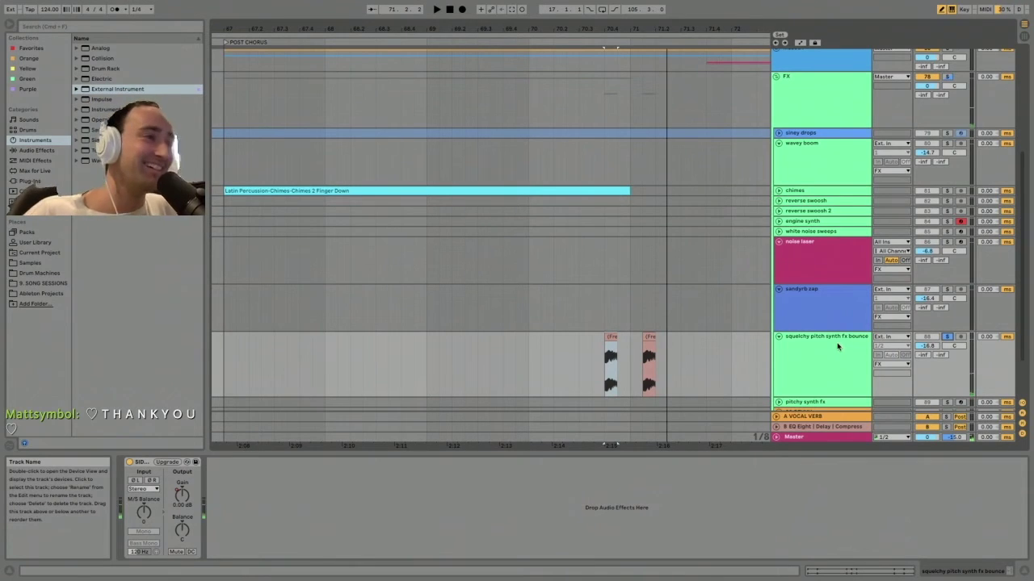
left_click(836, 346)
left_click_drag(624, 22, 623, 33)
left_click_drag(624, 32, 623, 38)
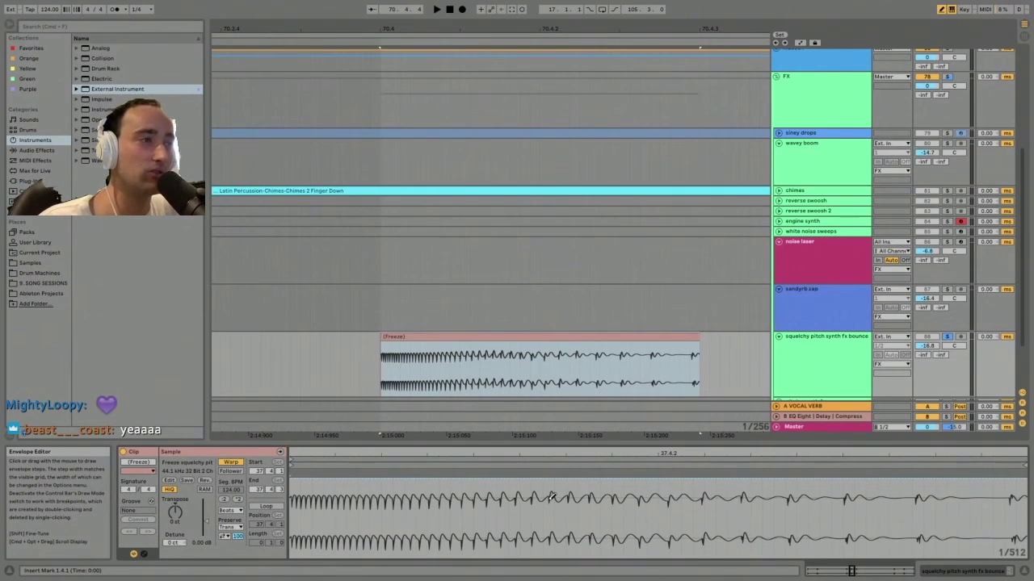
- Play the frozen squelchy pitch clip at bar 70.4 on its own to hear the pitched-down squeeze effect
left_click(523, 337)
key("space")
key("space")
left_click(840, 356)
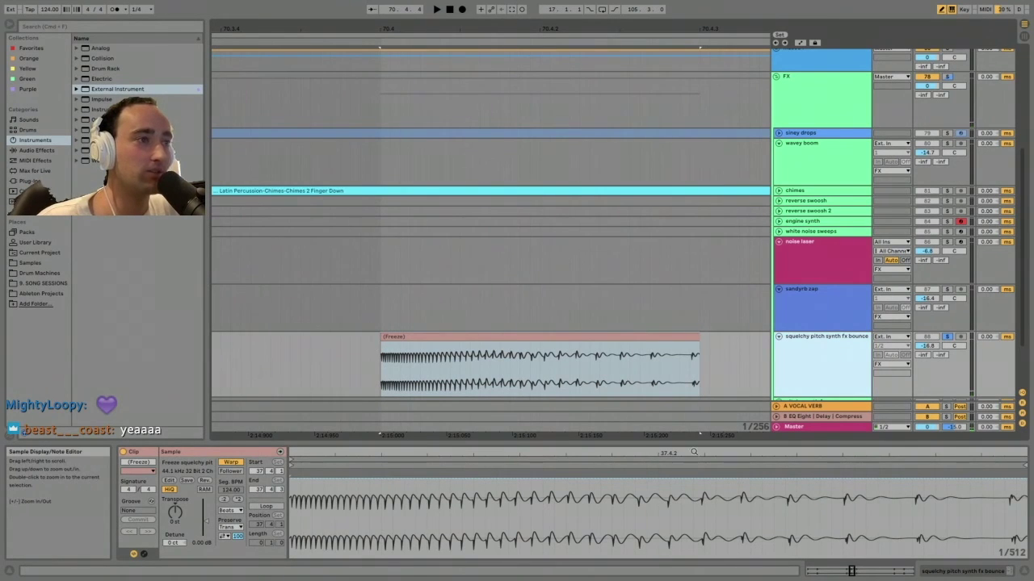
left_click_drag(730, 454, 731, 431)
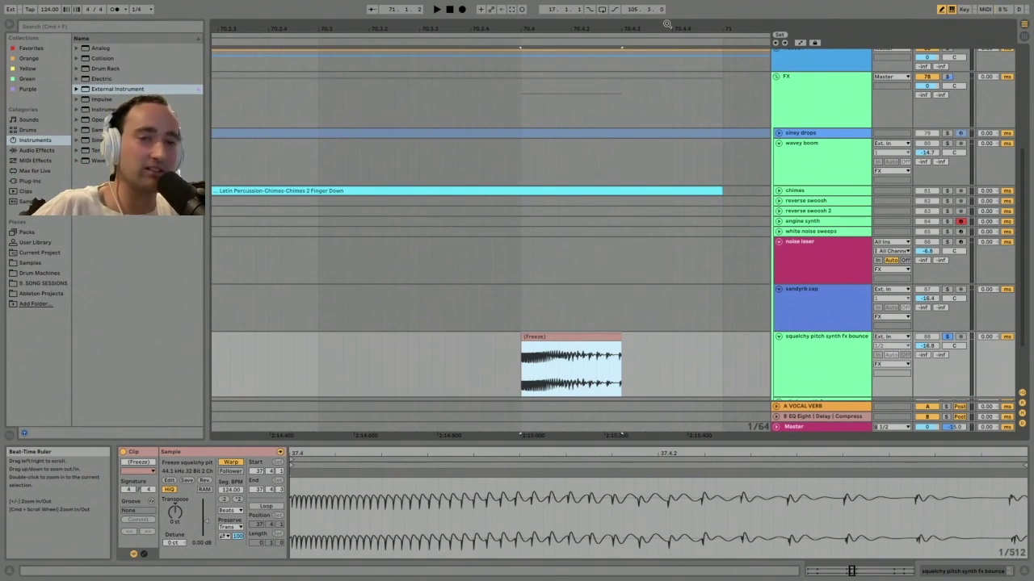
key("space")
key("space")
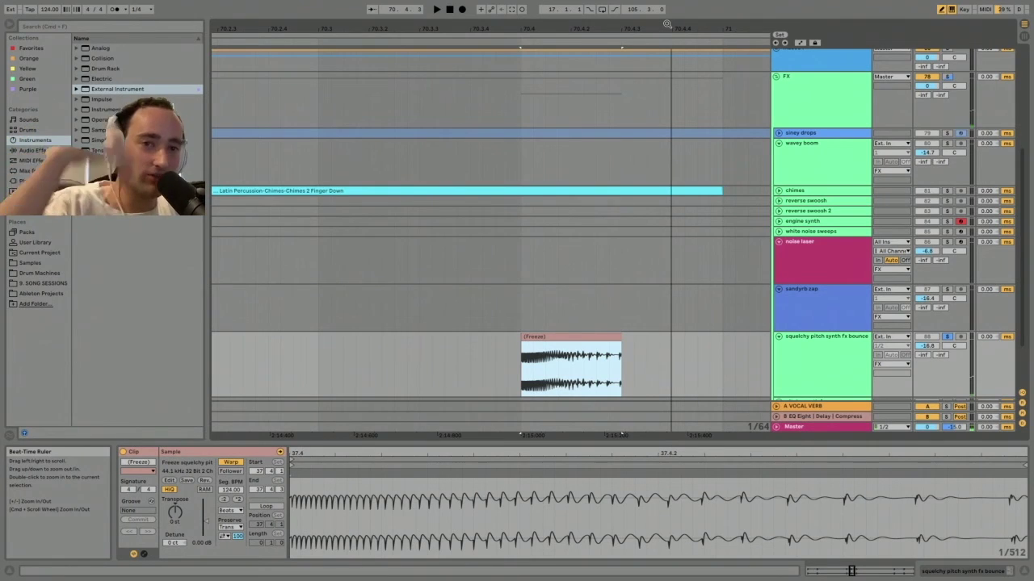